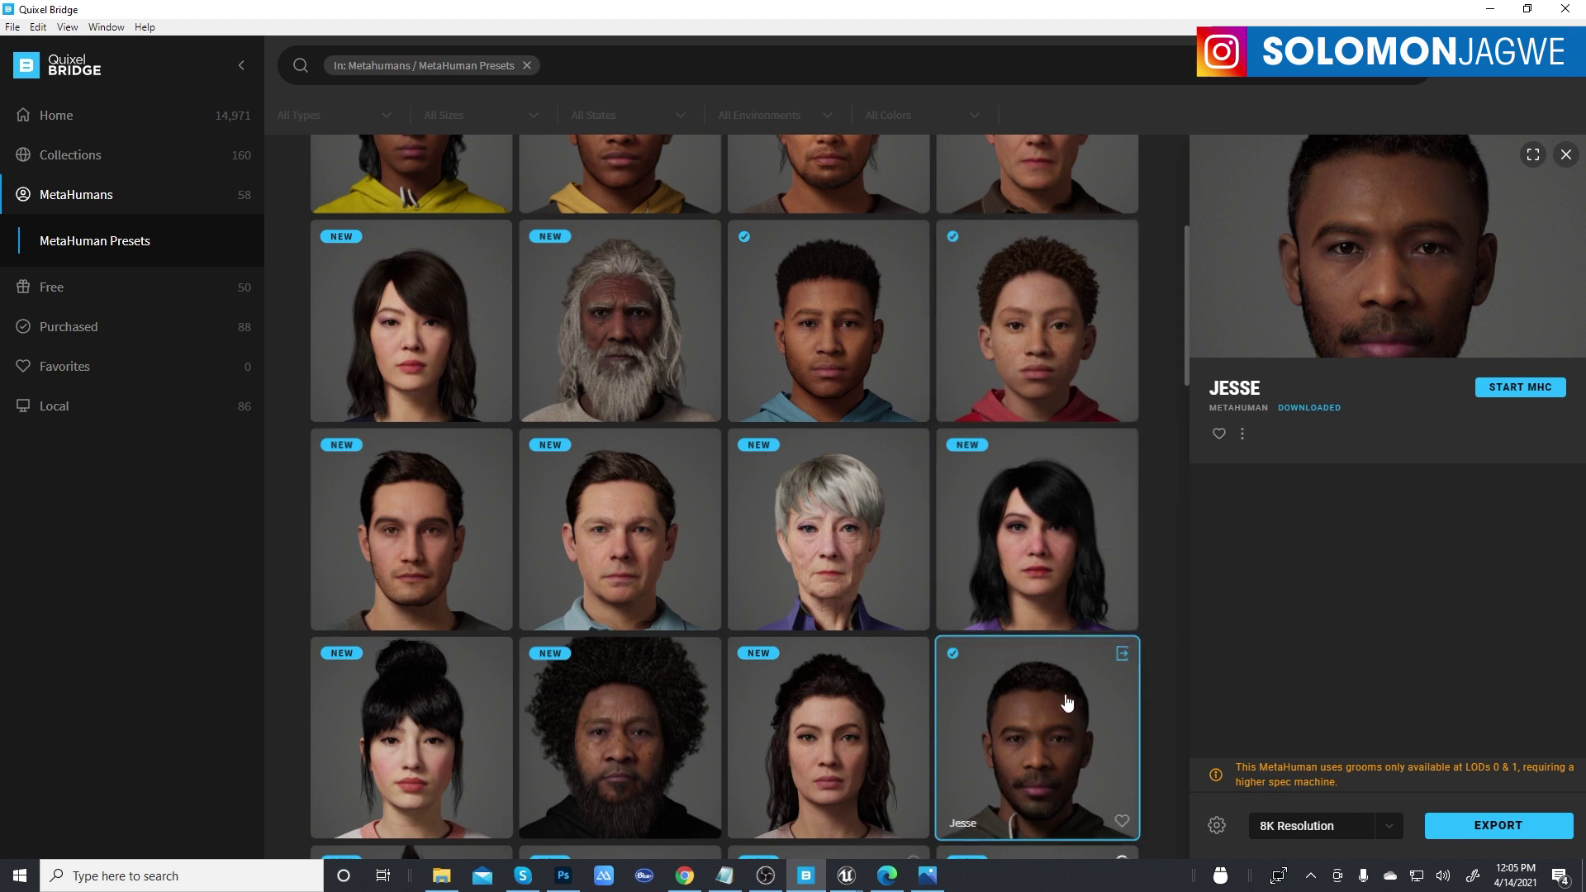
- Browse the MetaHuman presets and view the details of Malika and Neema
scroll(690, 596, down, 3)
scroll(689, 597, down, 5)
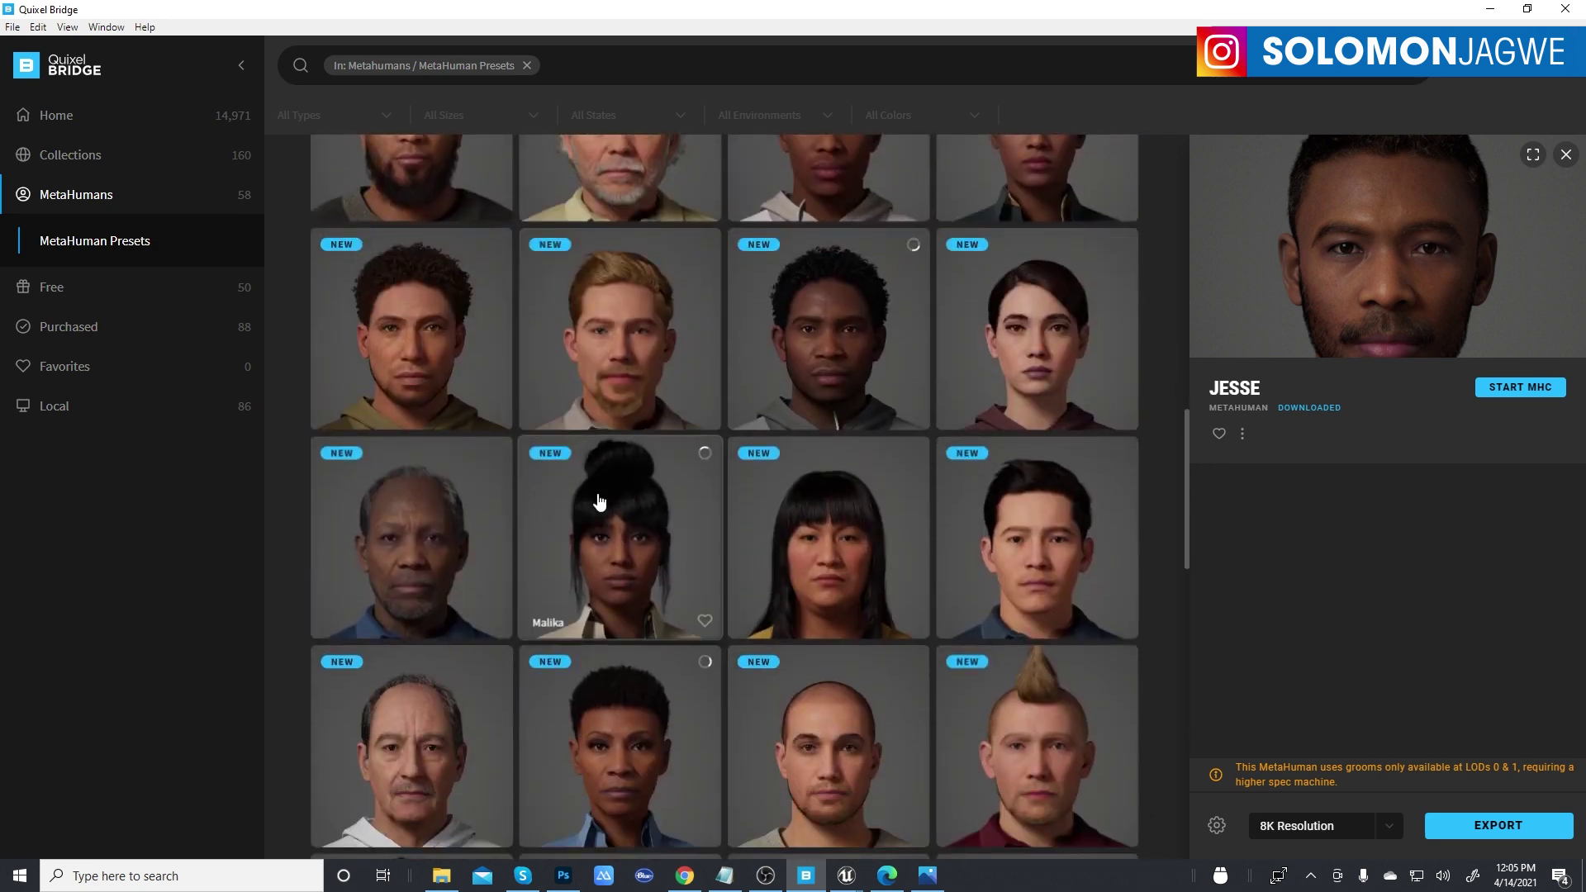
click(624, 544)
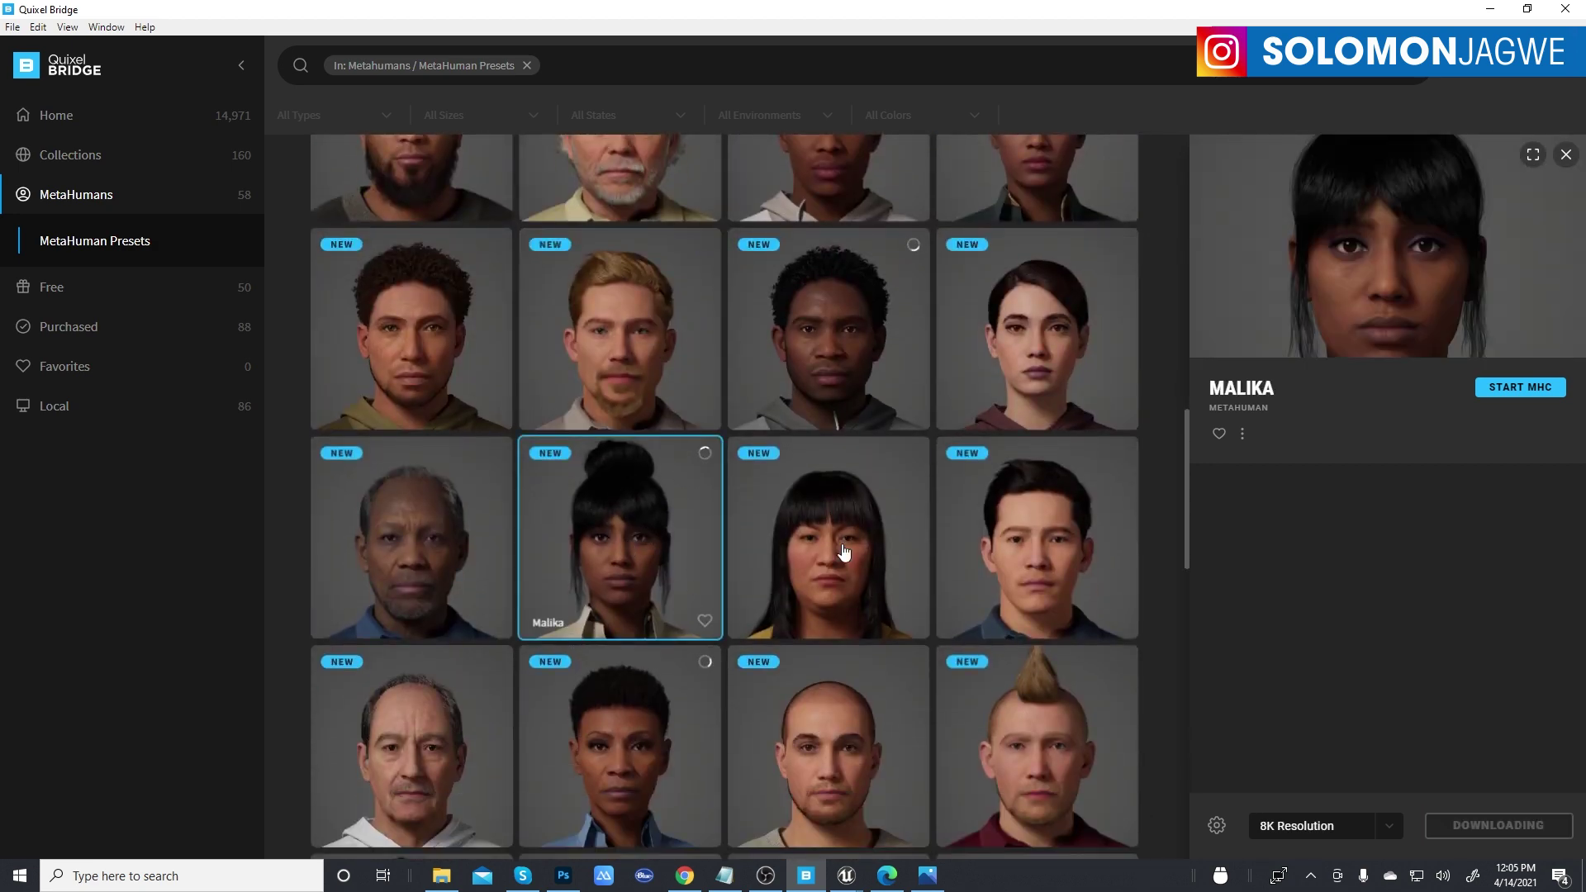
scroll(843, 537, down, 2)
click(637, 529)
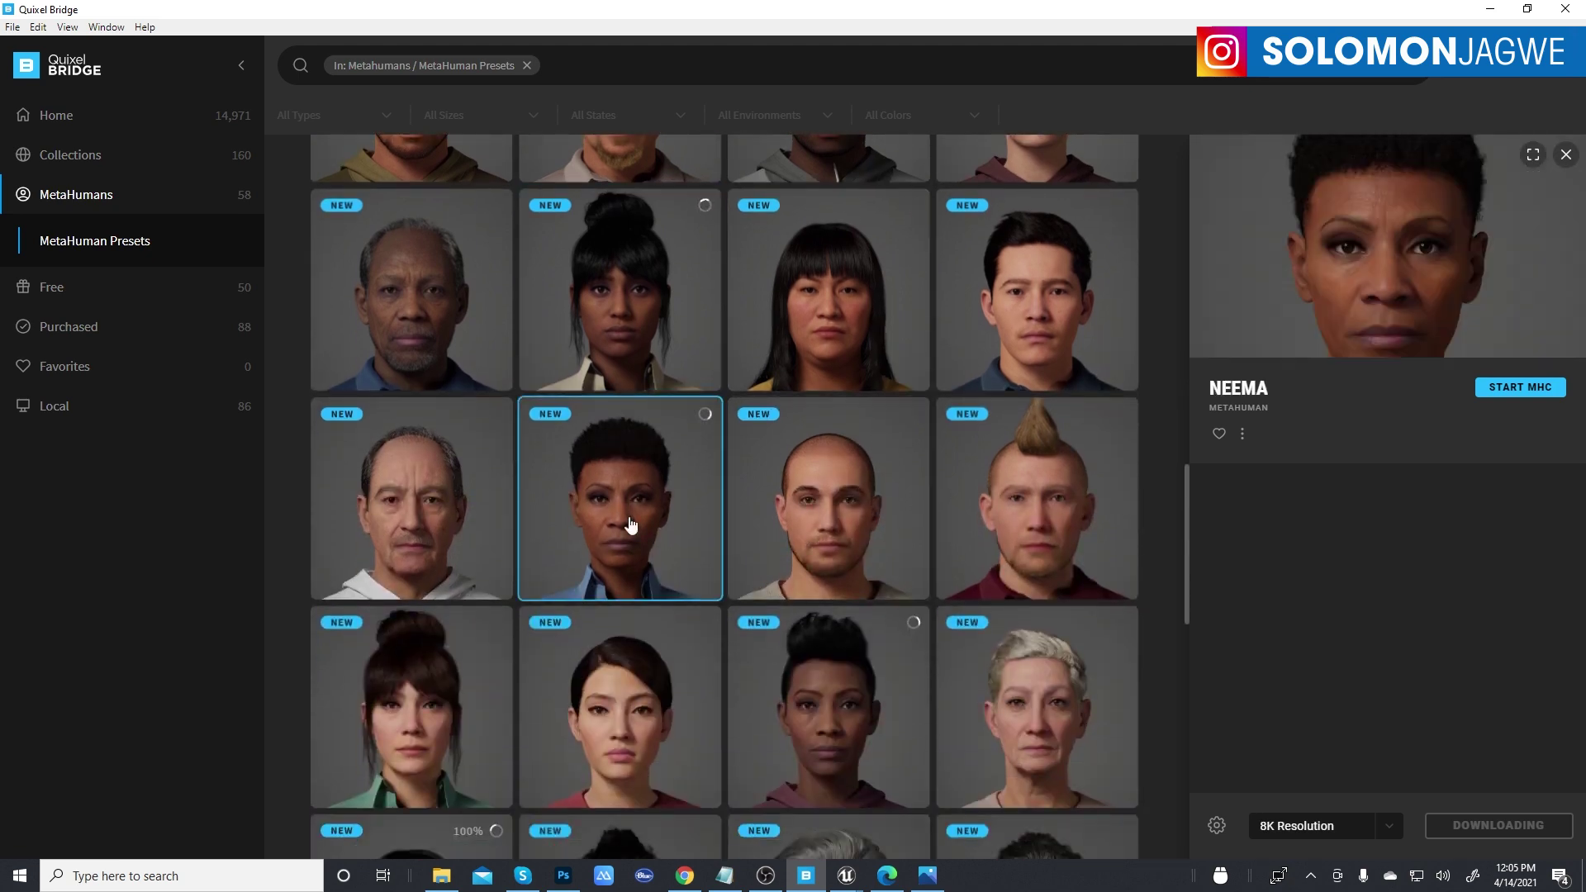
scroll(859, 565, down, 3)
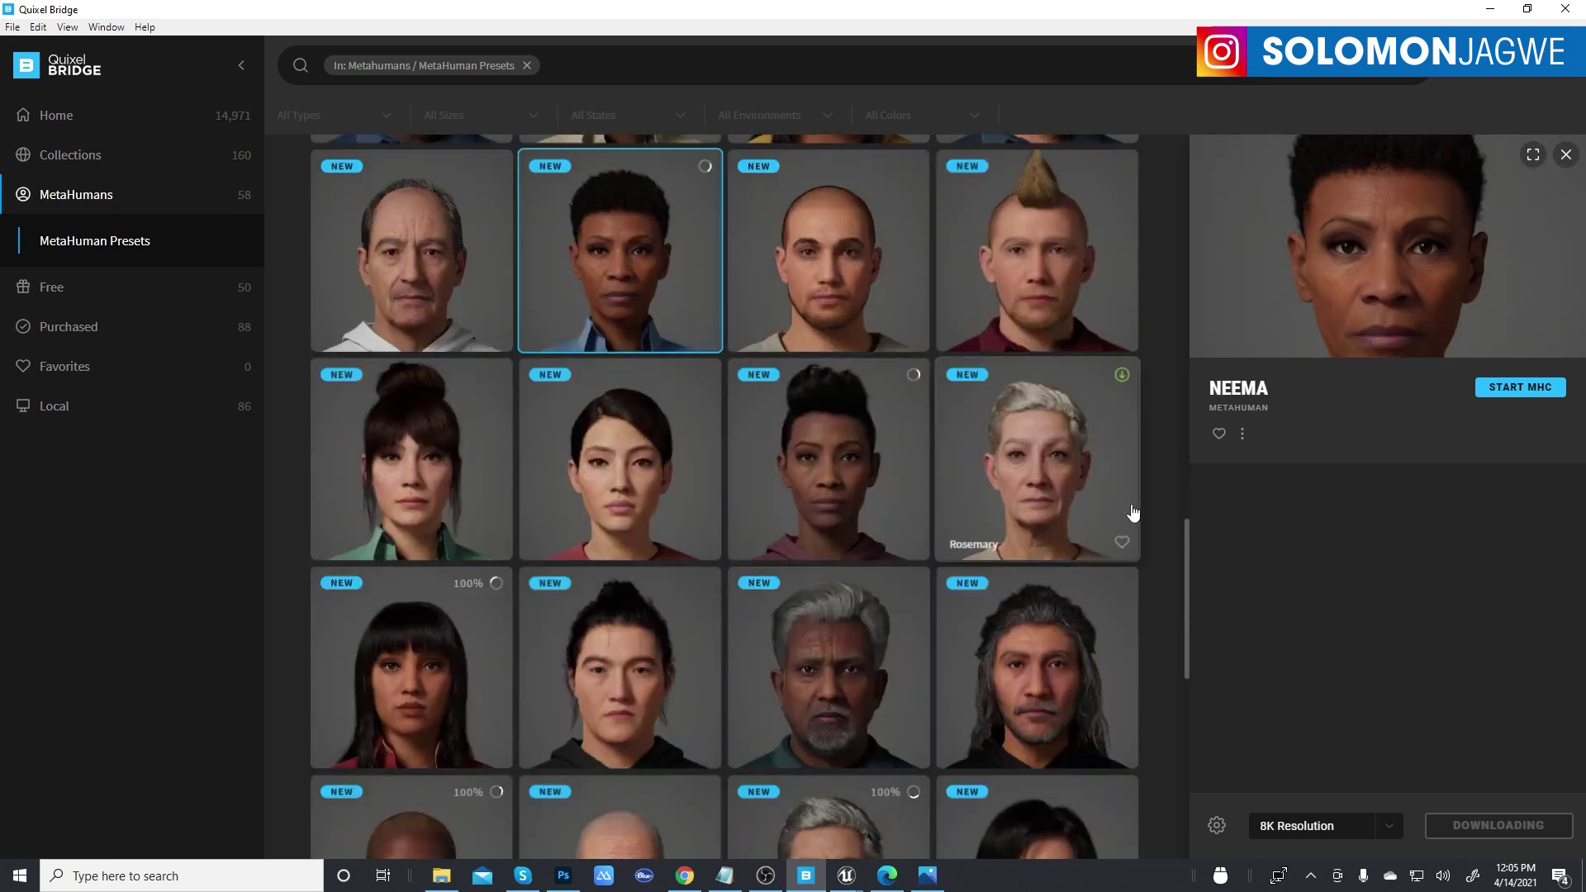
scroll(1152, 481, up, 8)
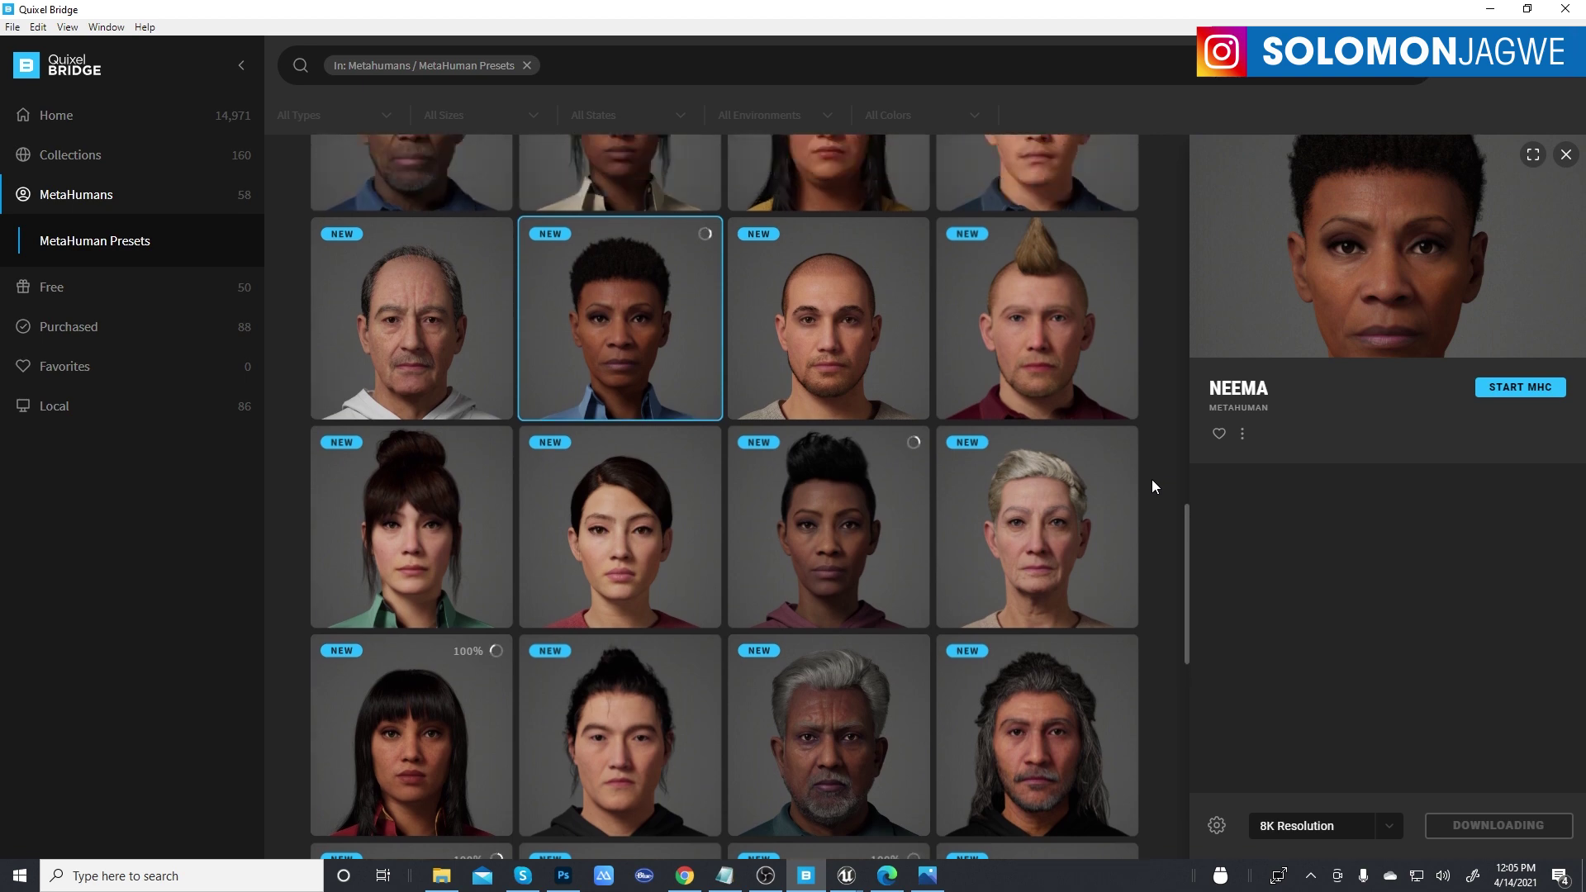
scroll(1152, 479, up, 7)
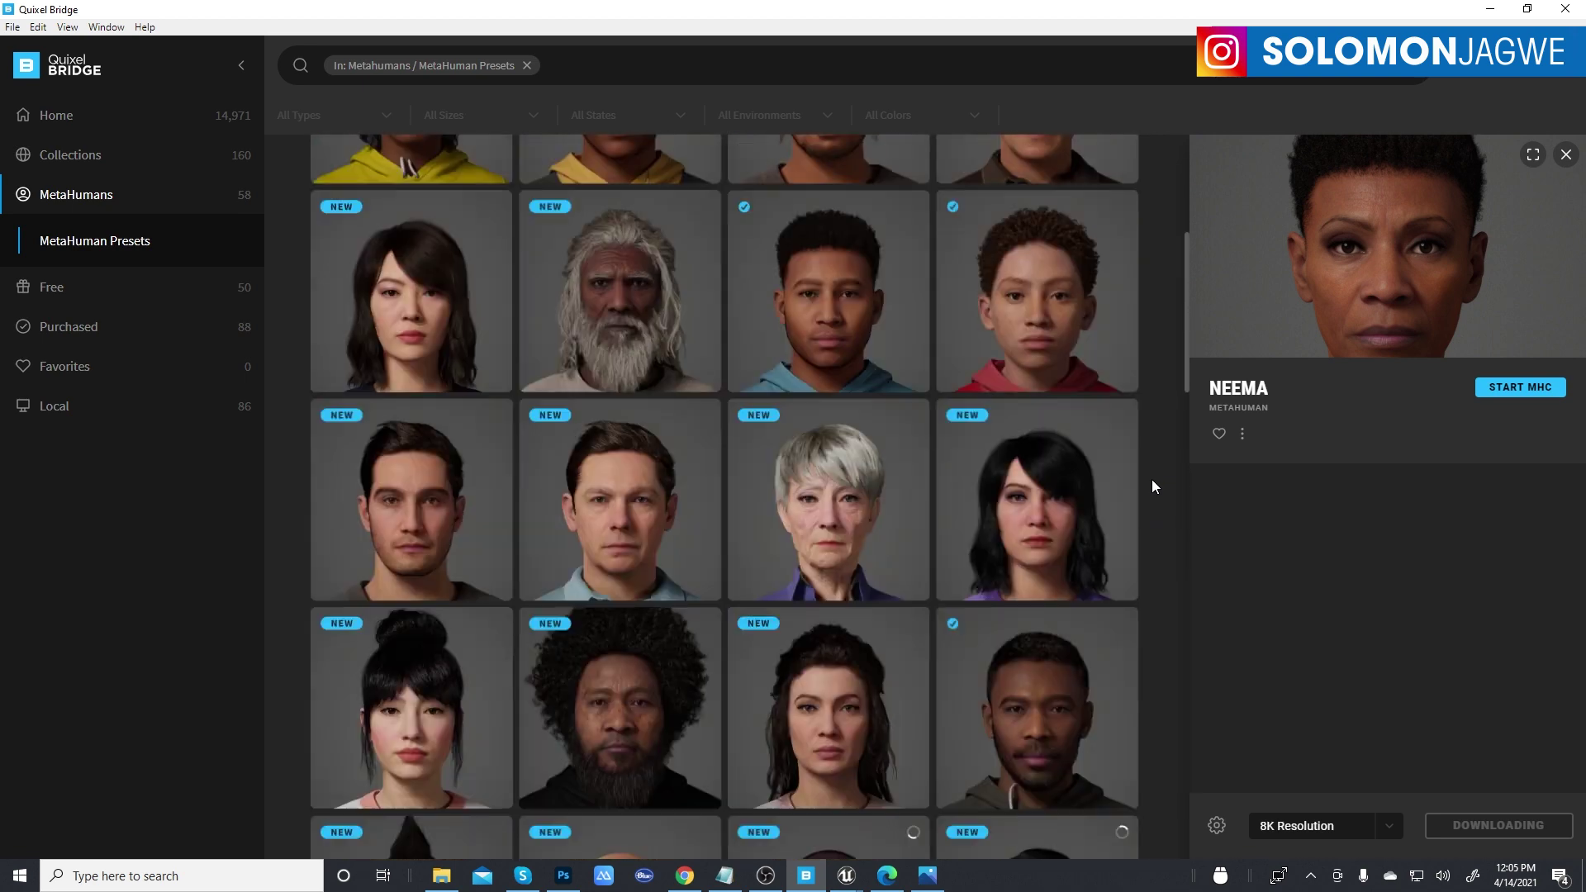
scroll(1161, 488, up, 1)
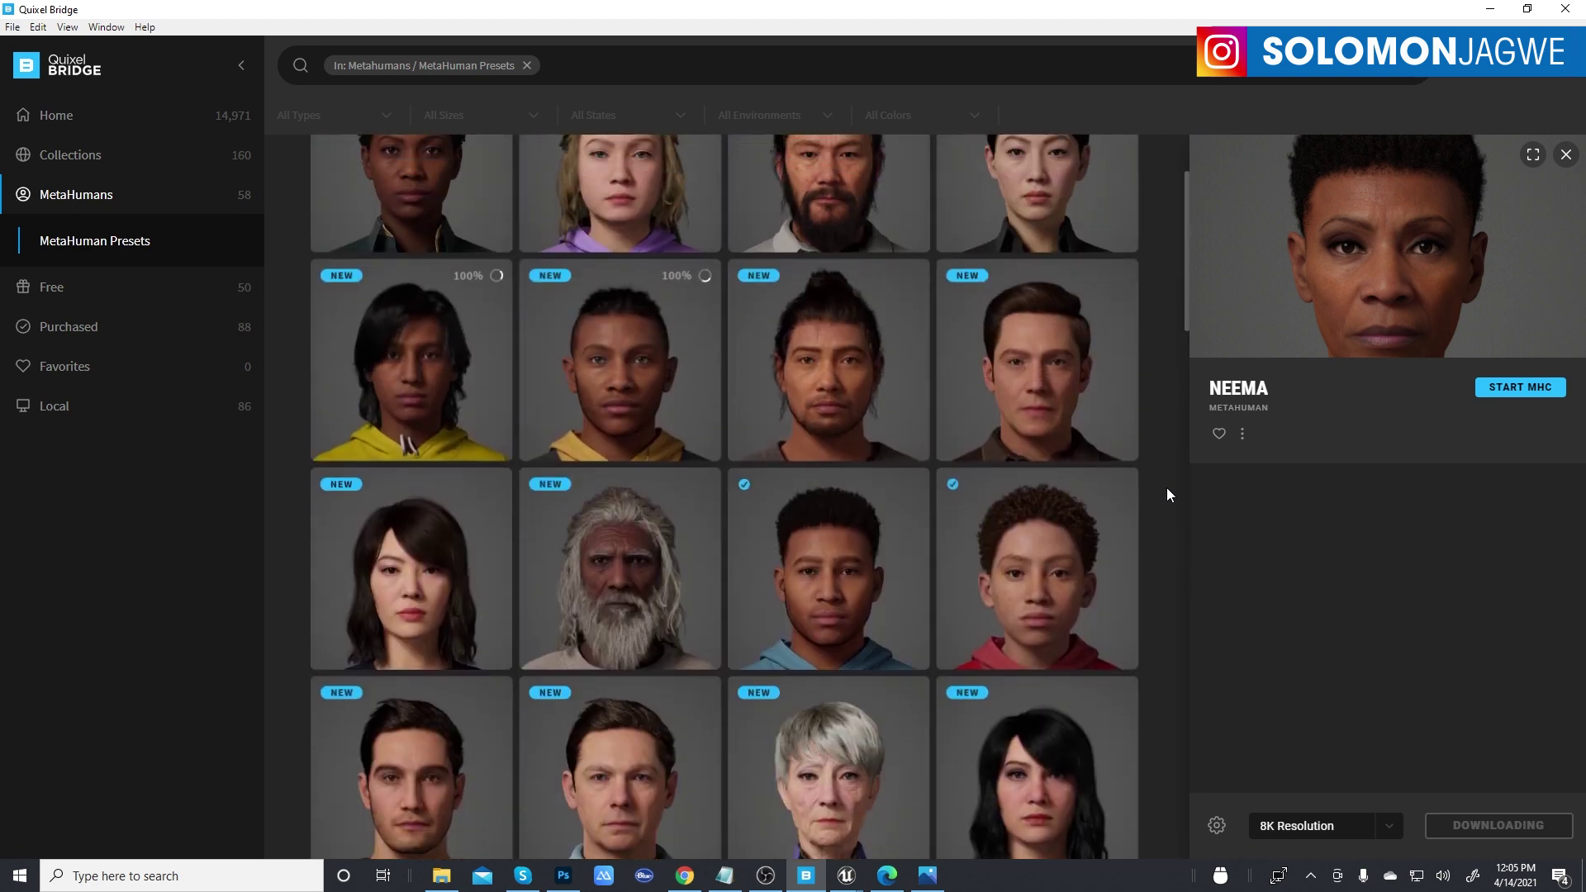
- Review the downloaded Emory and Jesse presets and check the resolution options available for exporting Jesse
scroll(1177, 489, down, 1)
click(1052, 501)
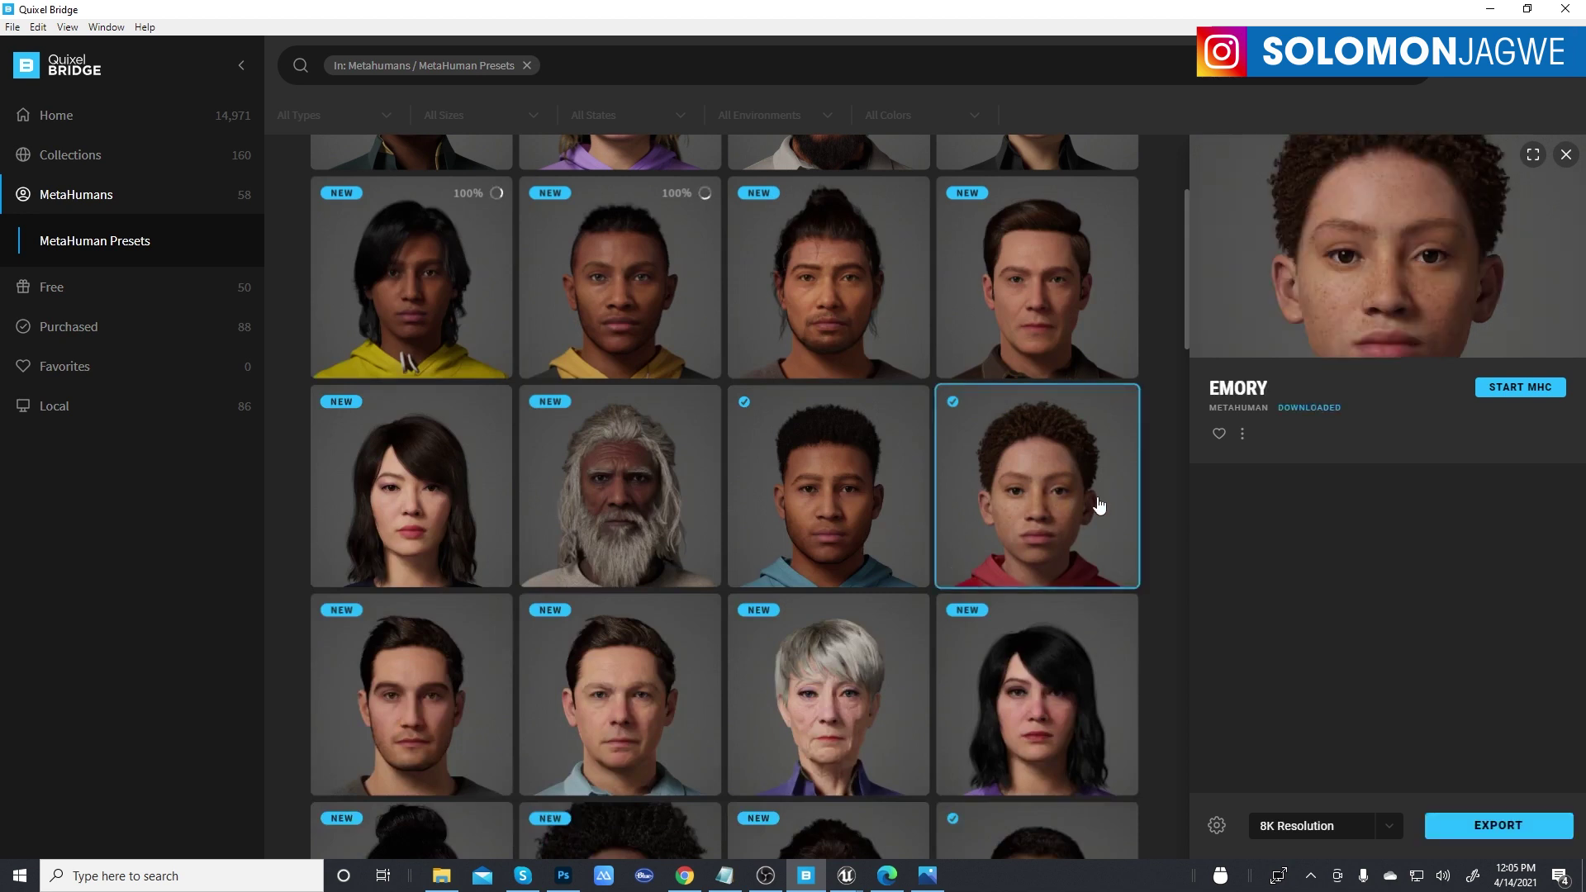
scroll(1133, 529, down, 3)
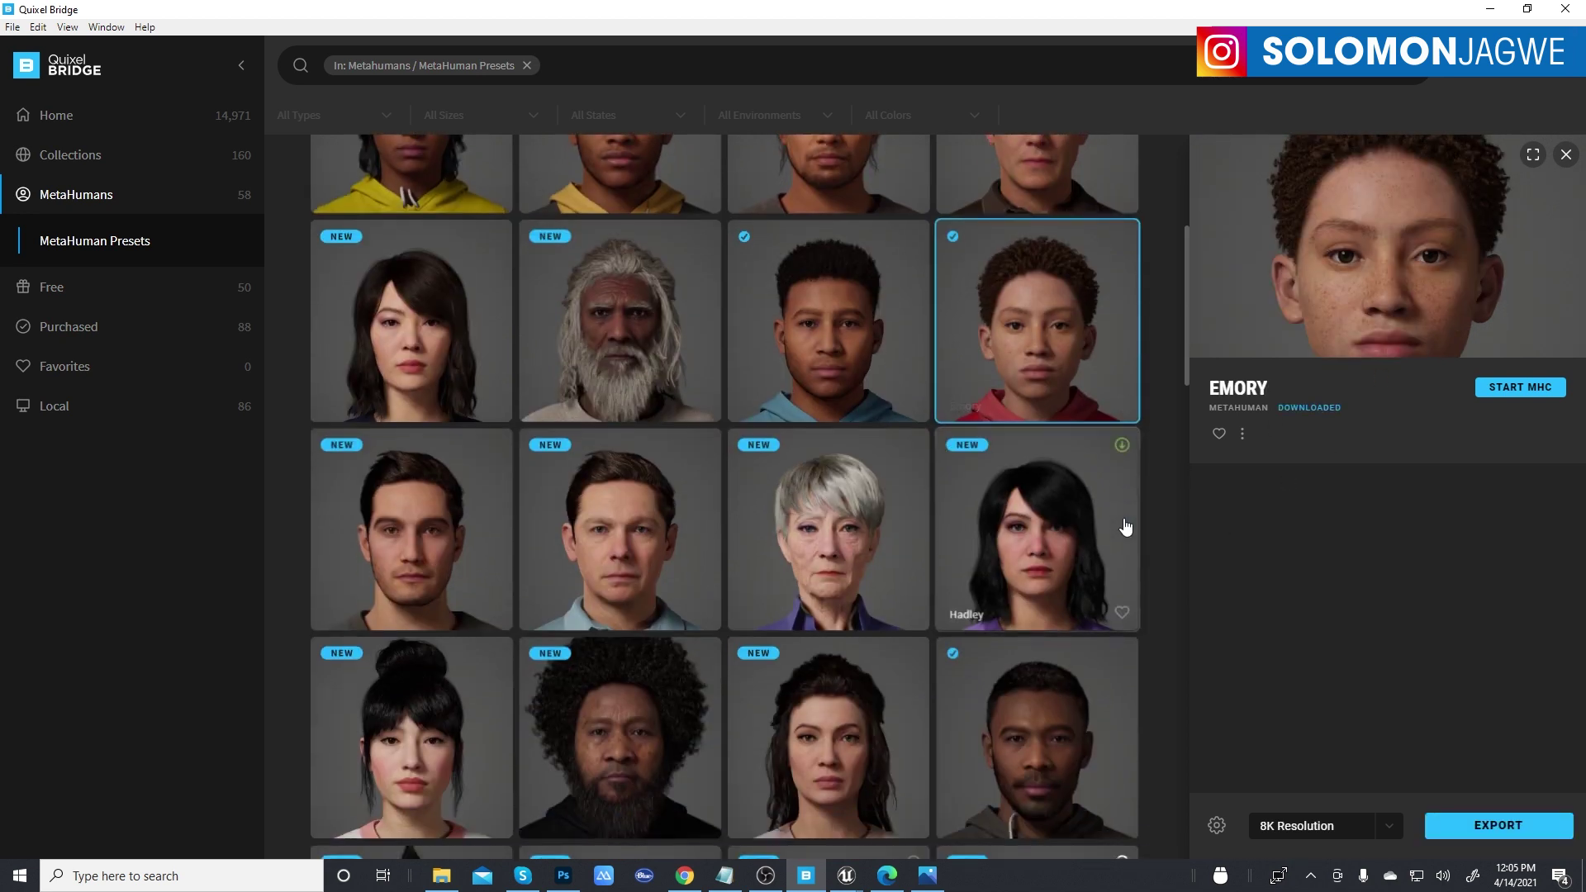
click(1063, 580)
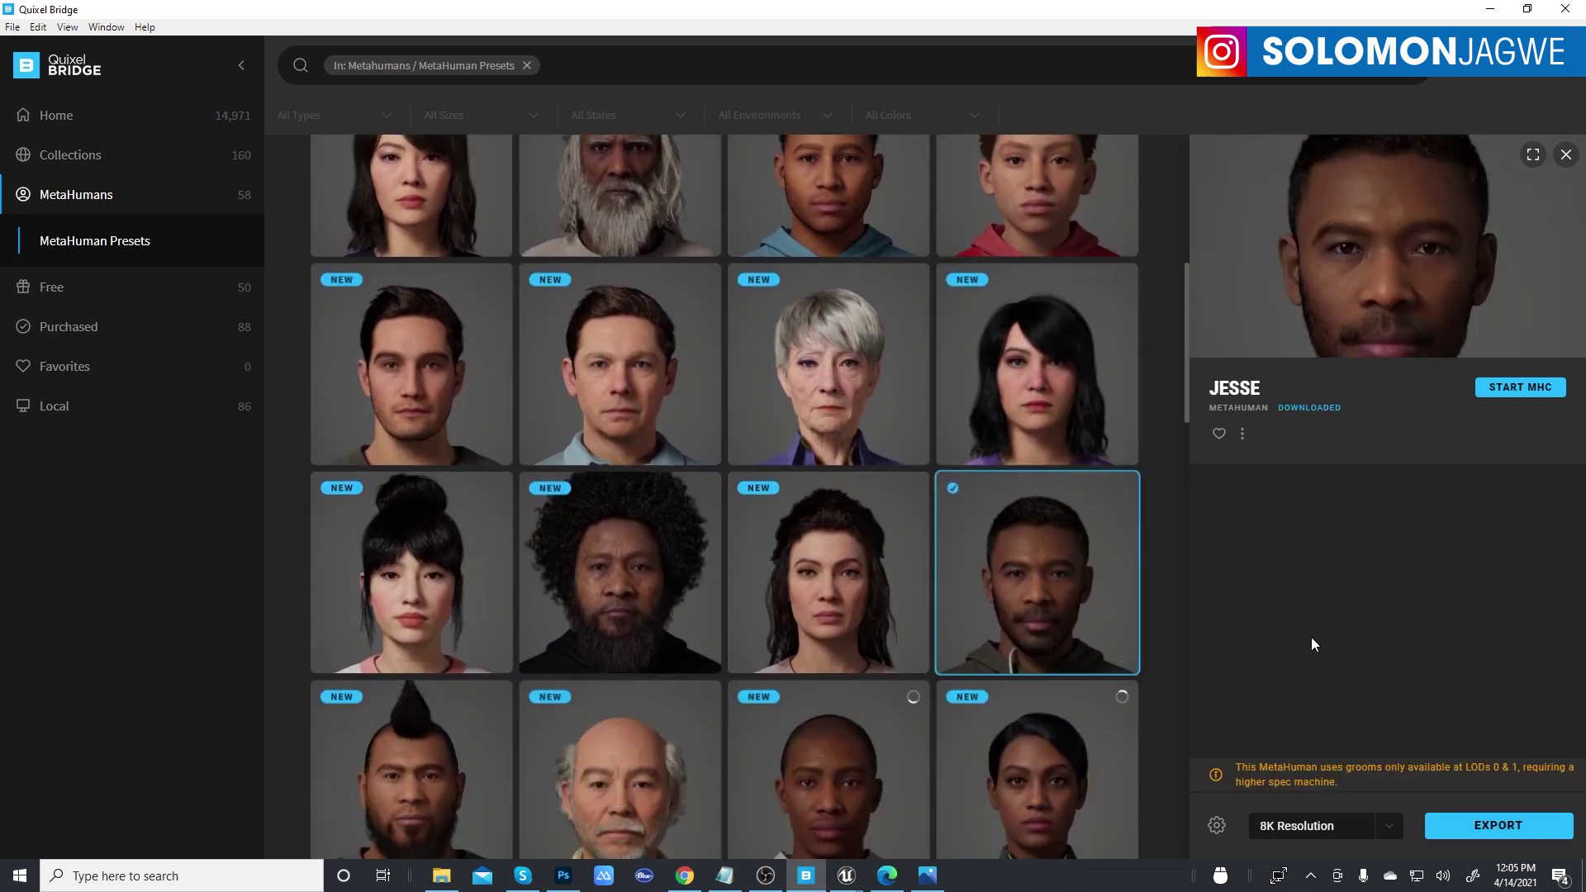
click(1391, 829)
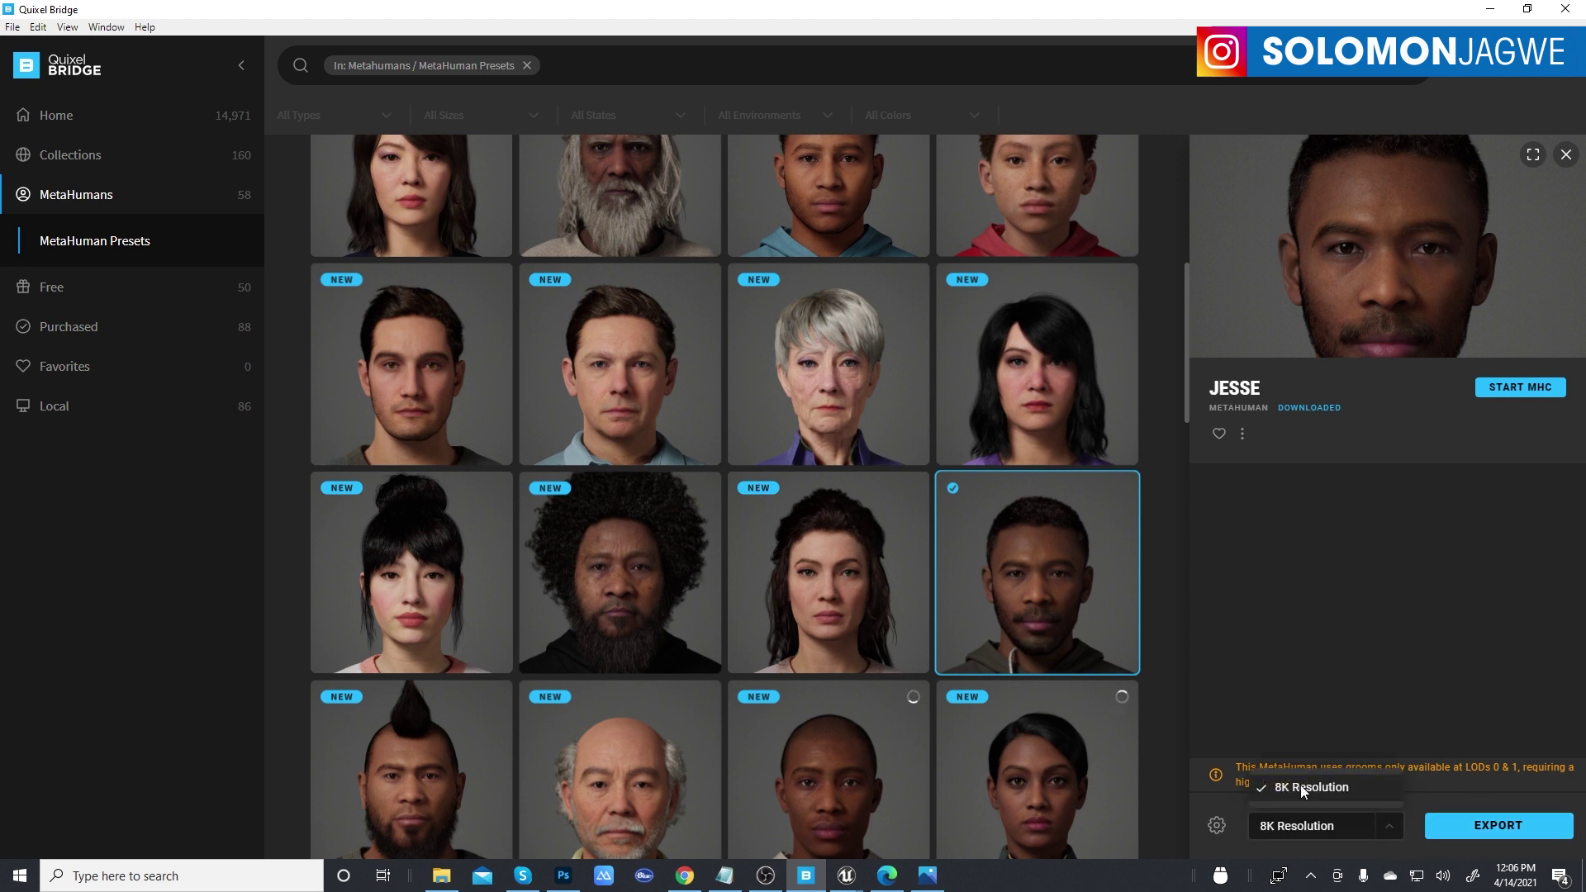
click(1426, 794)
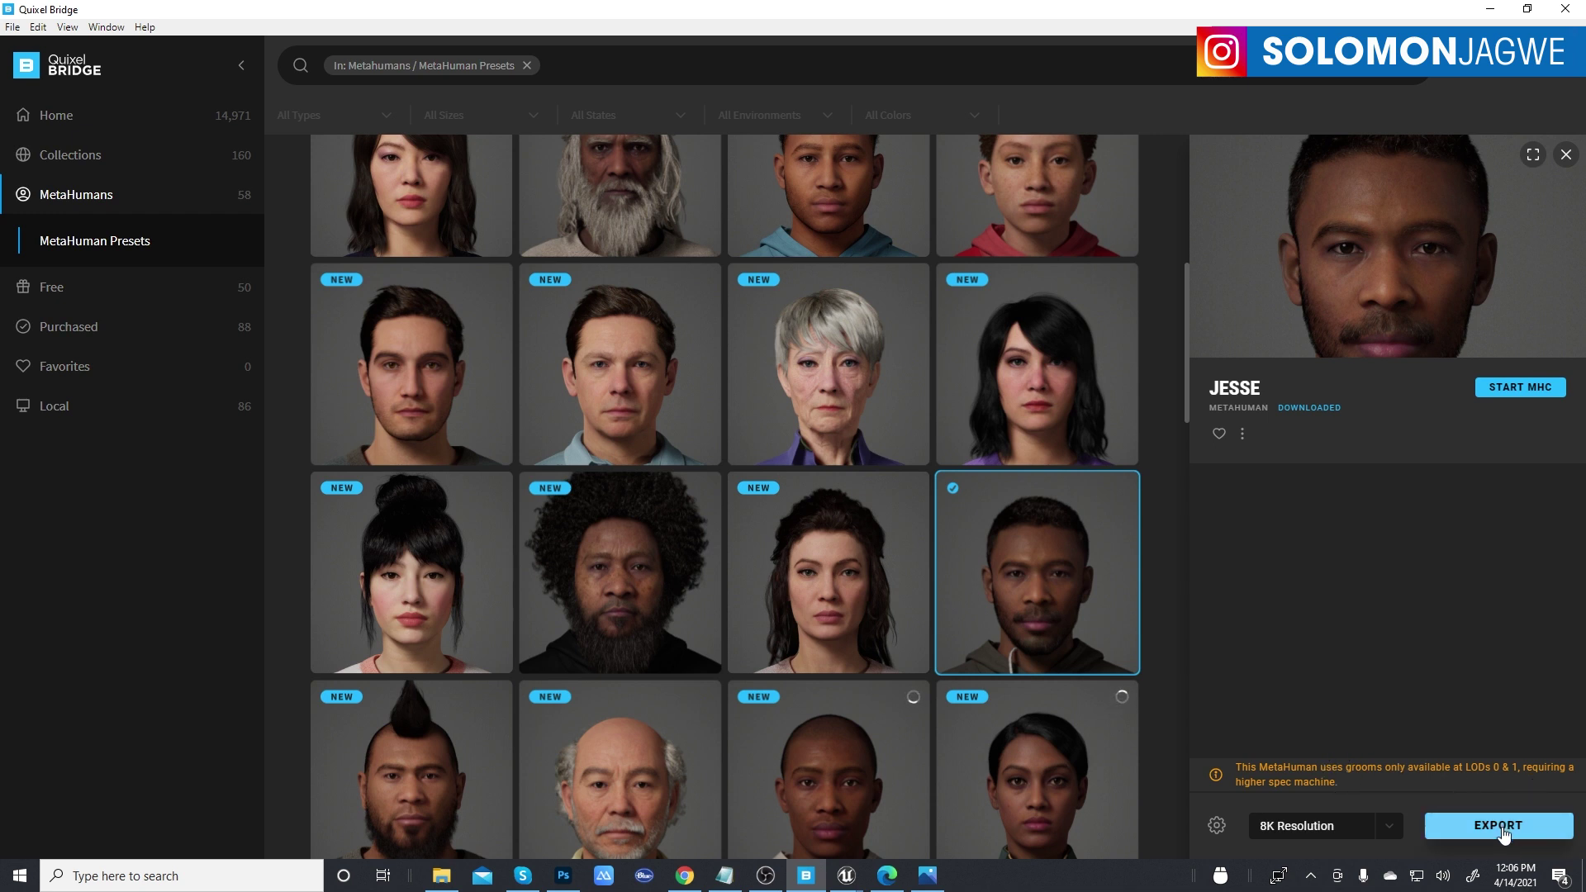
- Minimize Quixel Bridge and switch to the MetaHumans project in Unreal Editor
click(1493, 12)
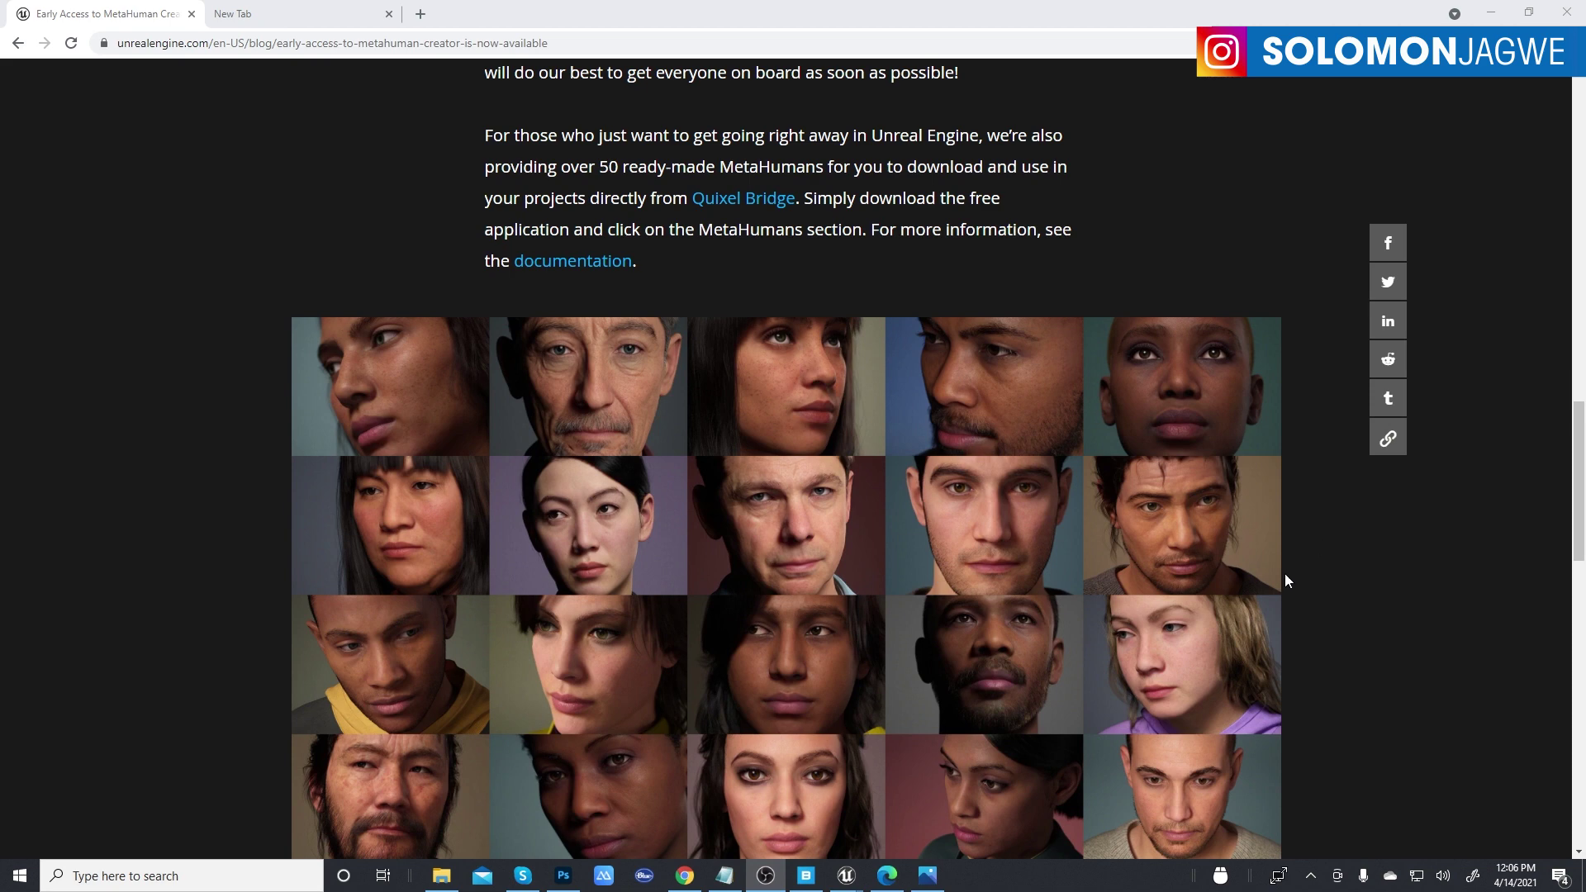
mouse_move(846, 877)
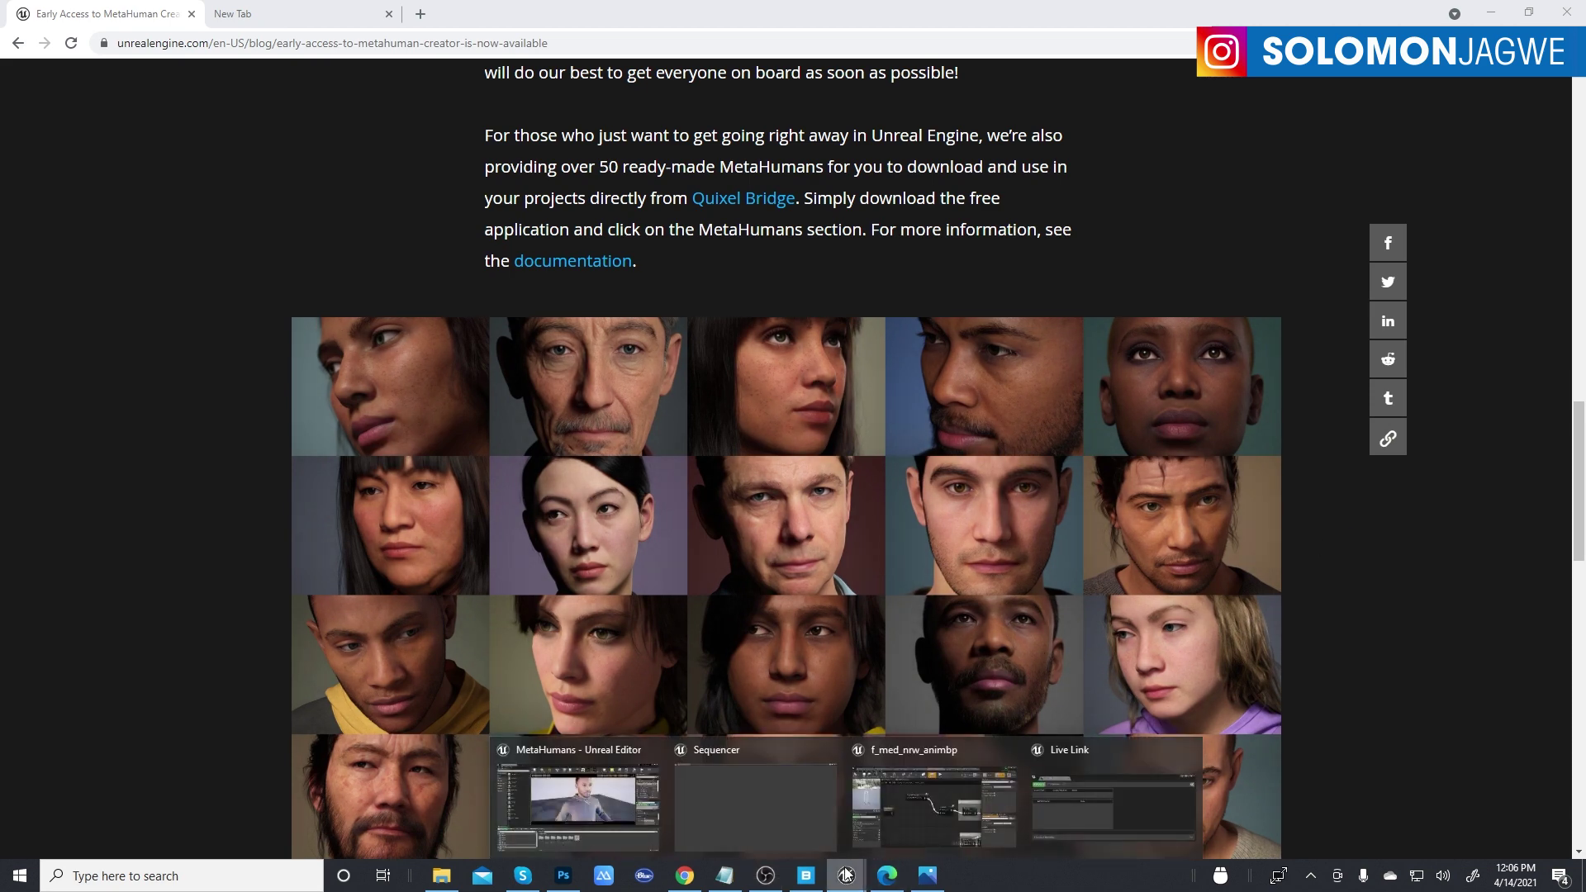
click(581, 750)
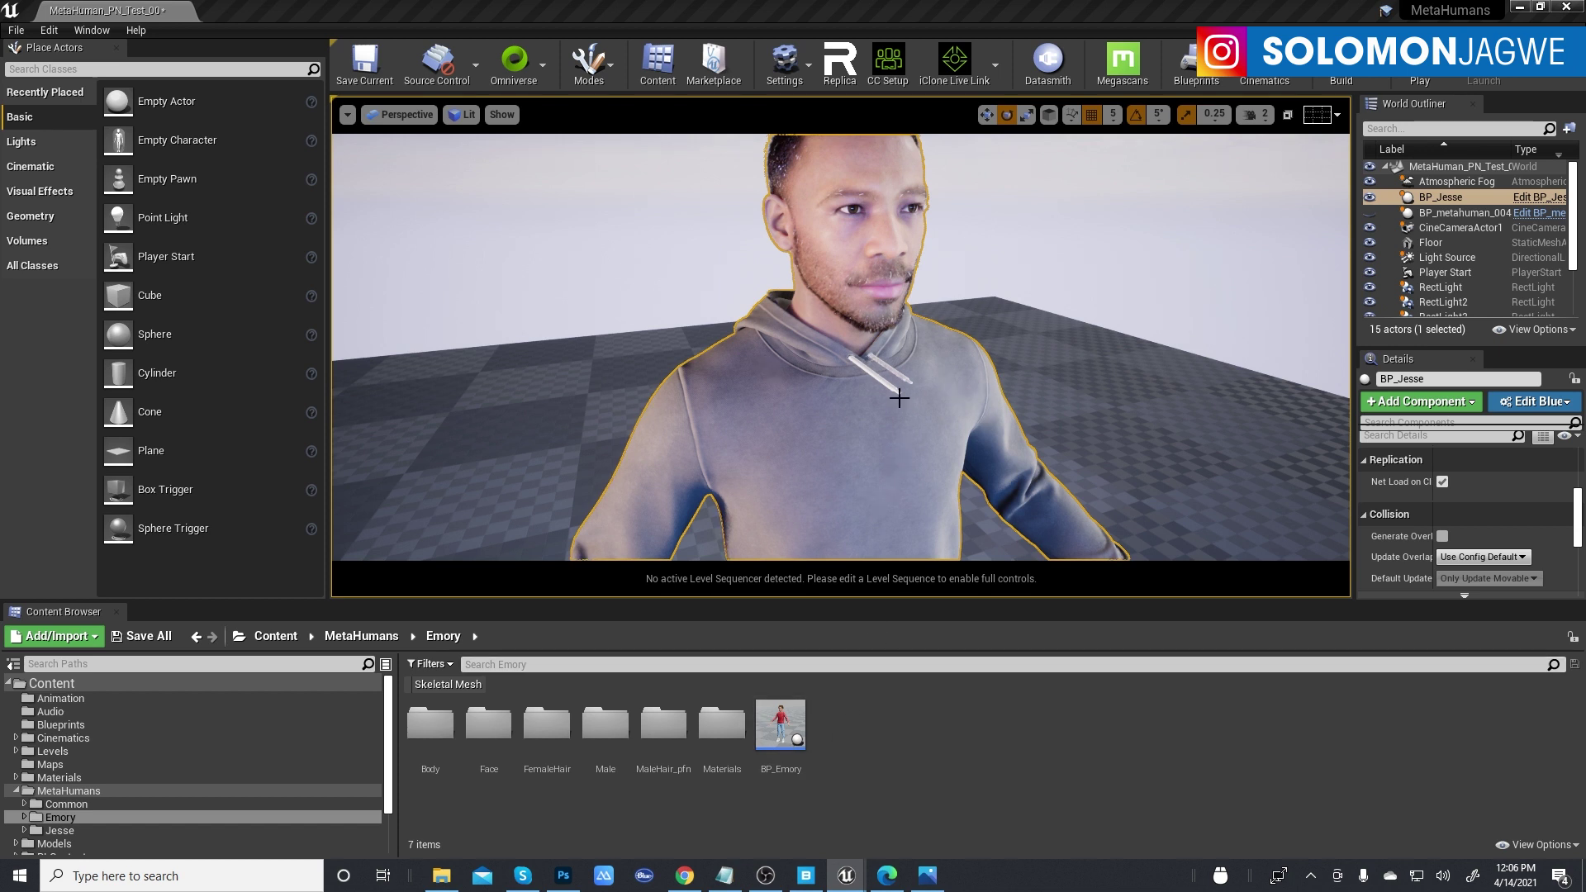
- Go from the project's root Content folder into MetaHumans and open the Jesse folder to view its assets
scroll(976, 426, down, 6)
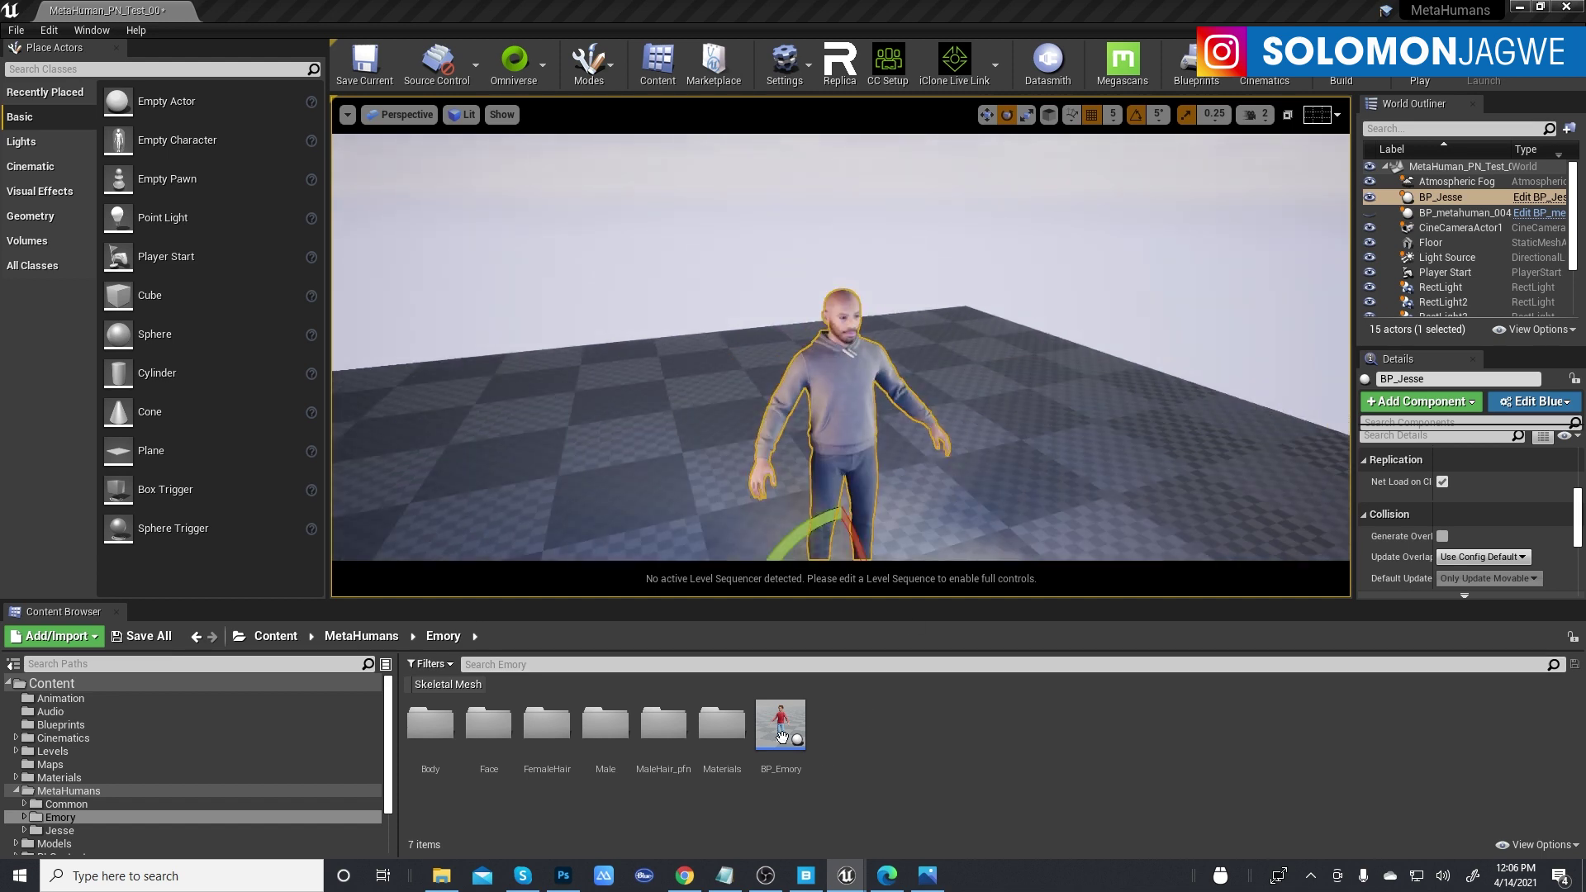
click(56, 794)
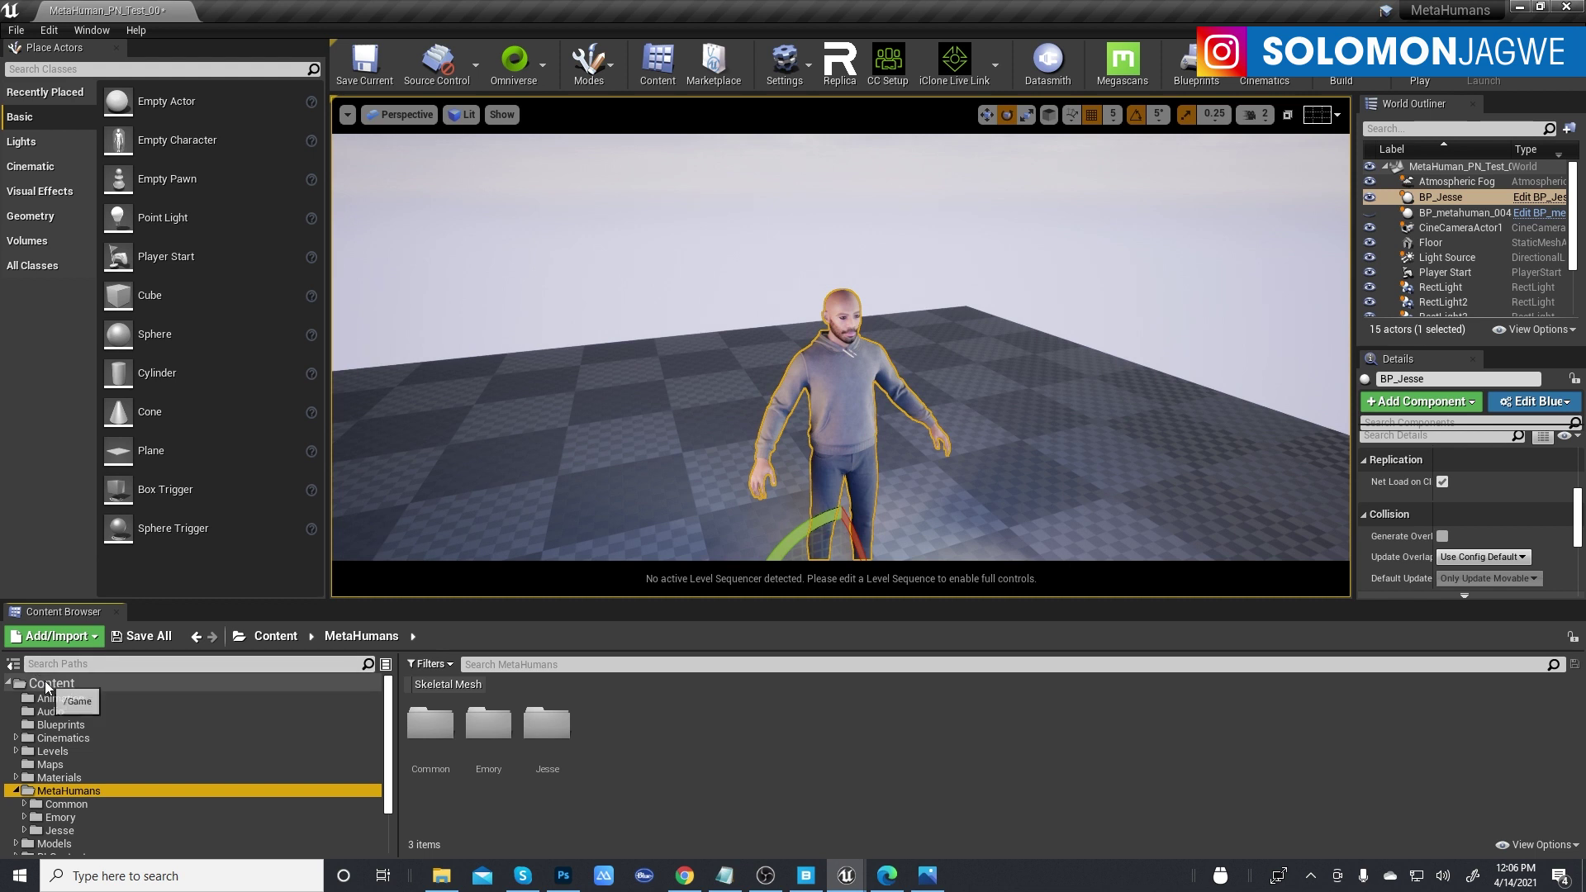
click(46, 685)
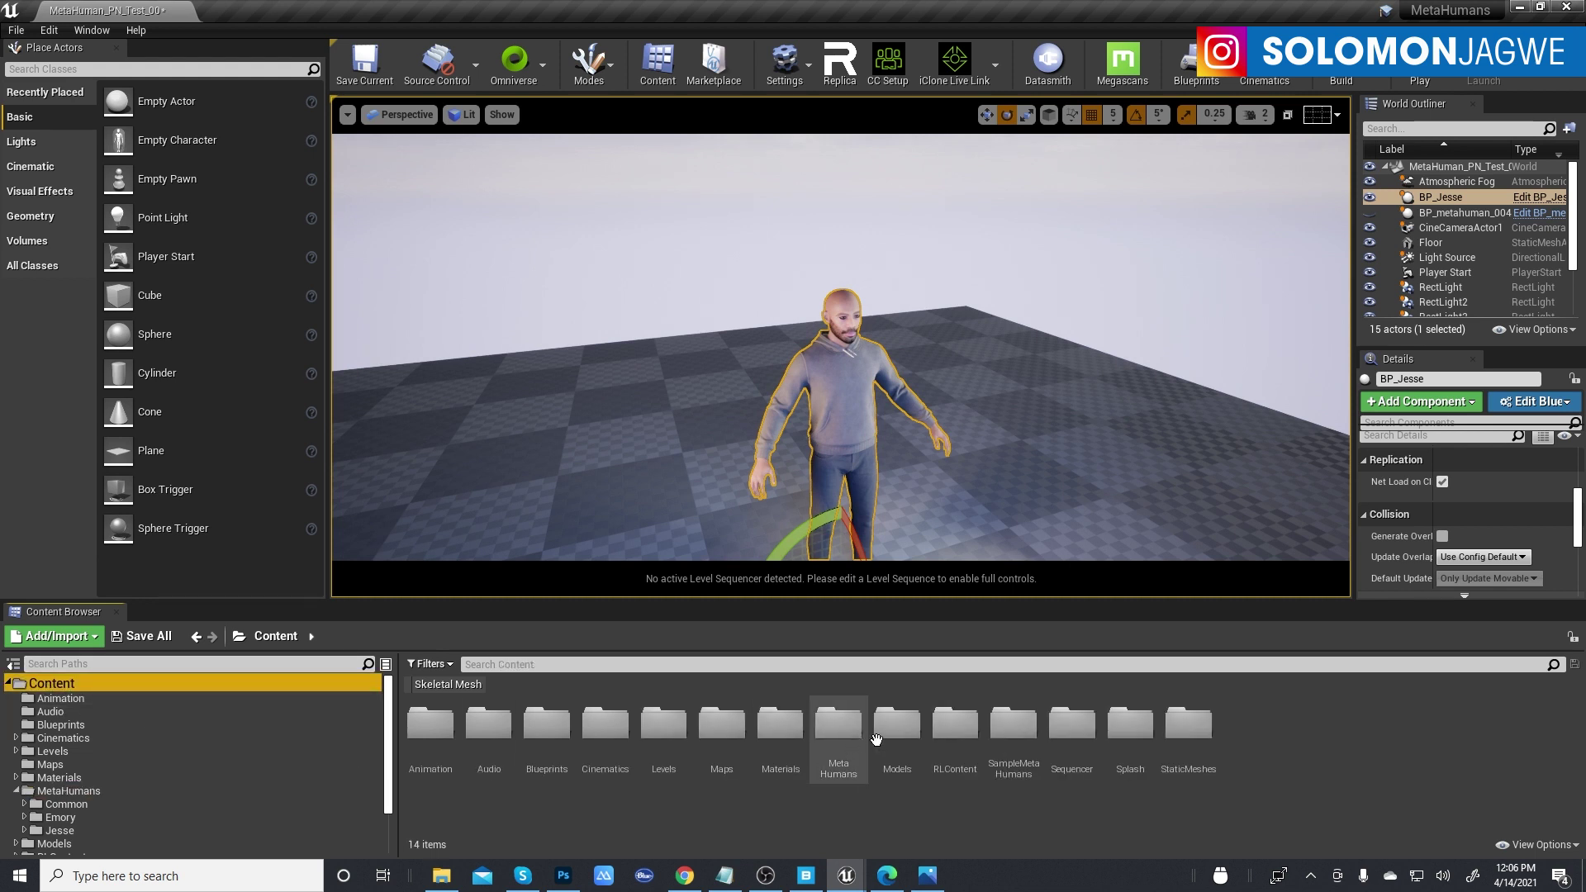
double_click(837, 725)
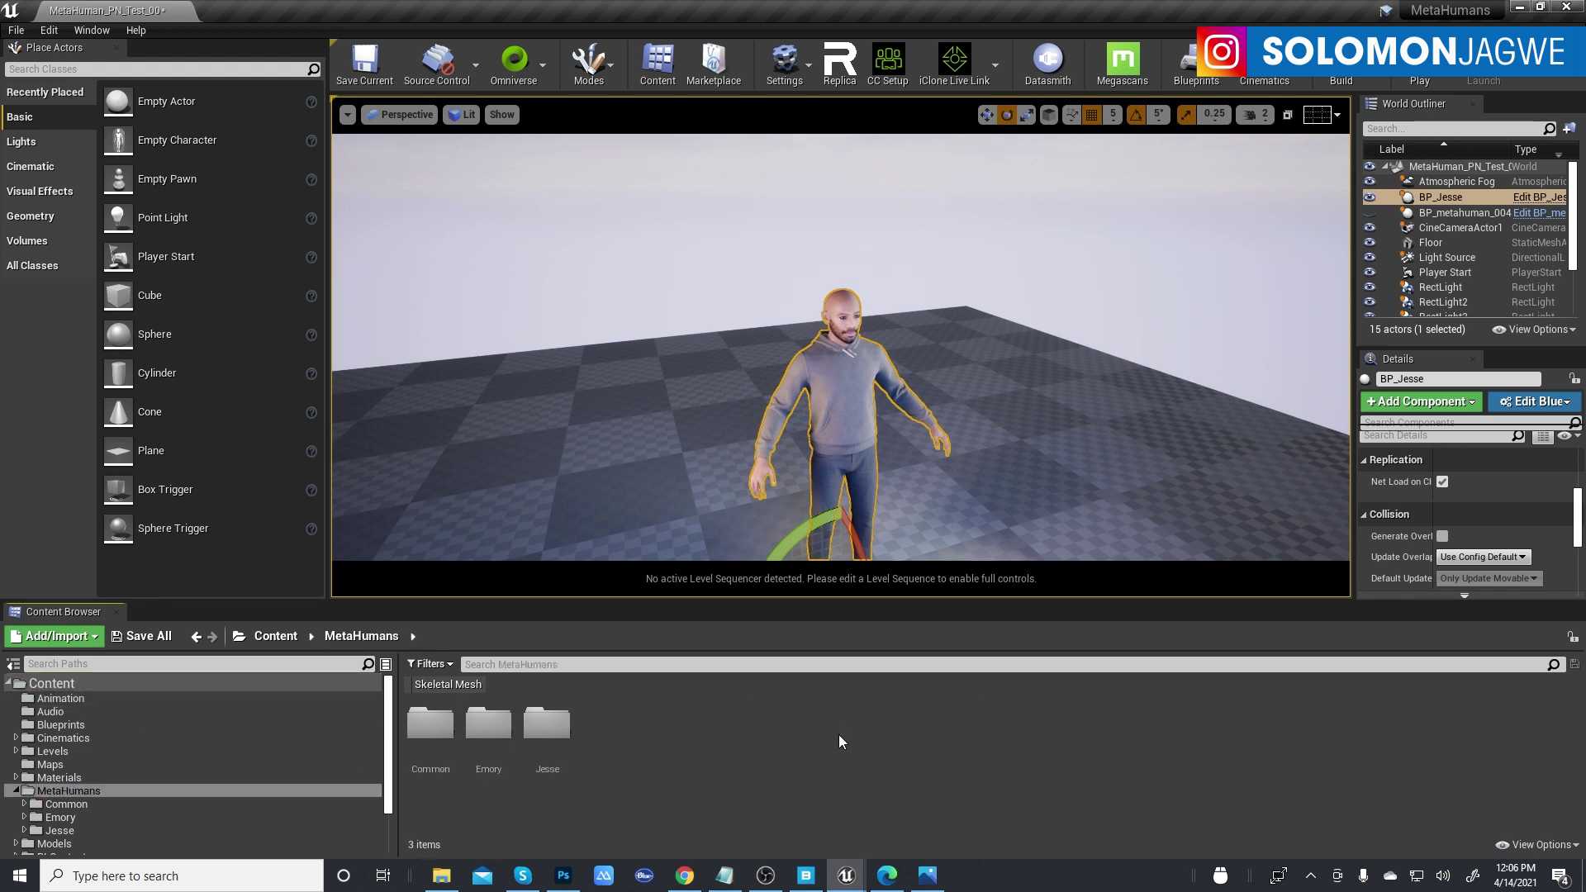
double_click(548, 734)
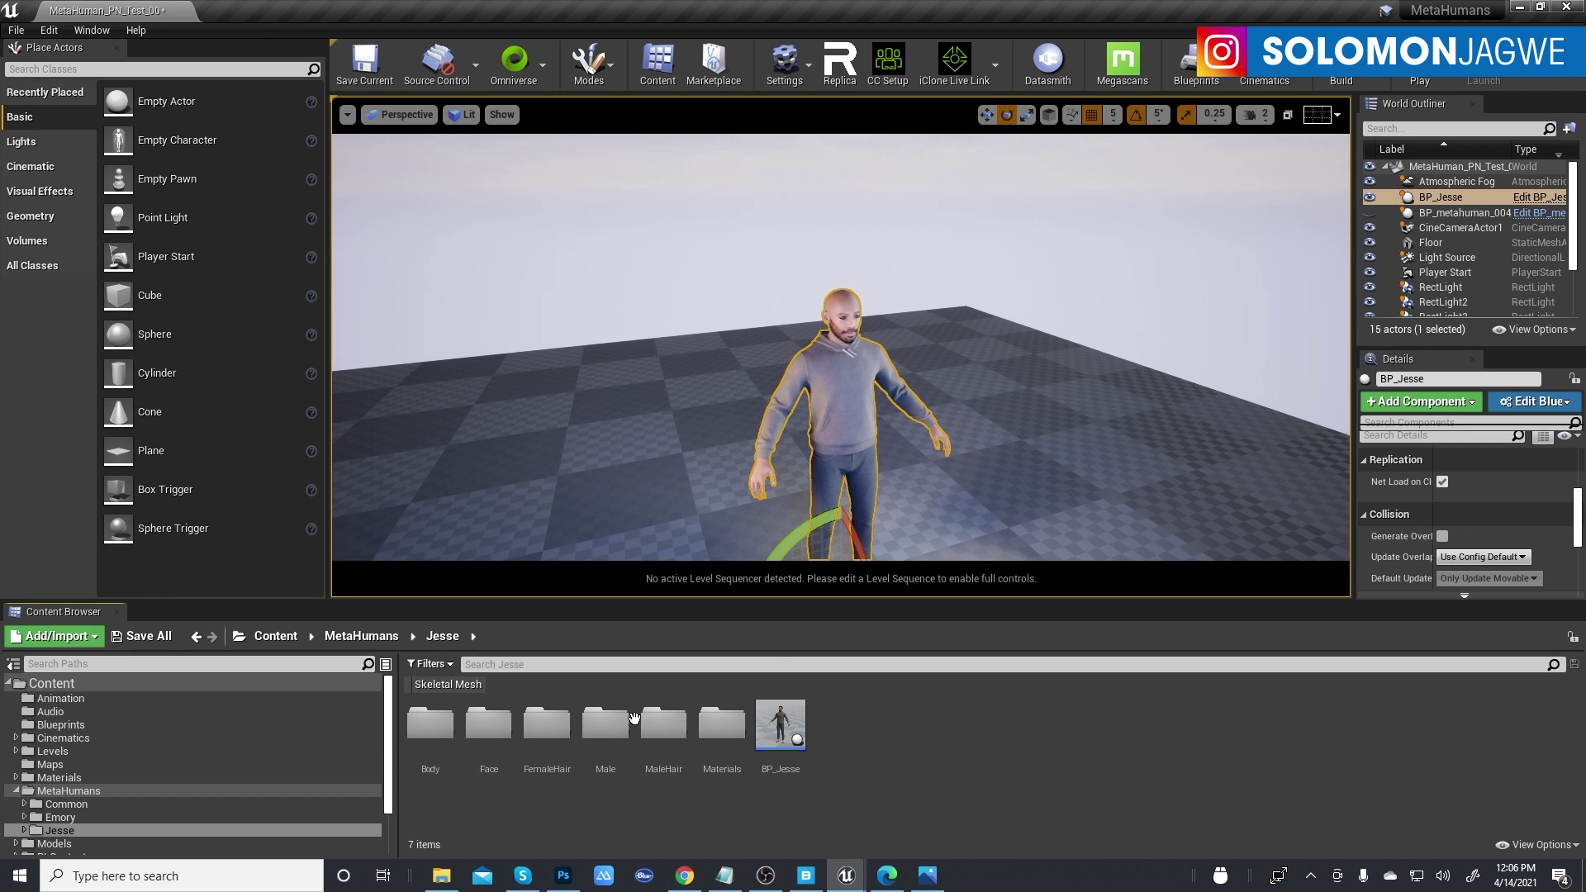
- Open the Emory folder and place the BP_Emory blueprint in the level beside Jesse
click(83, 817)
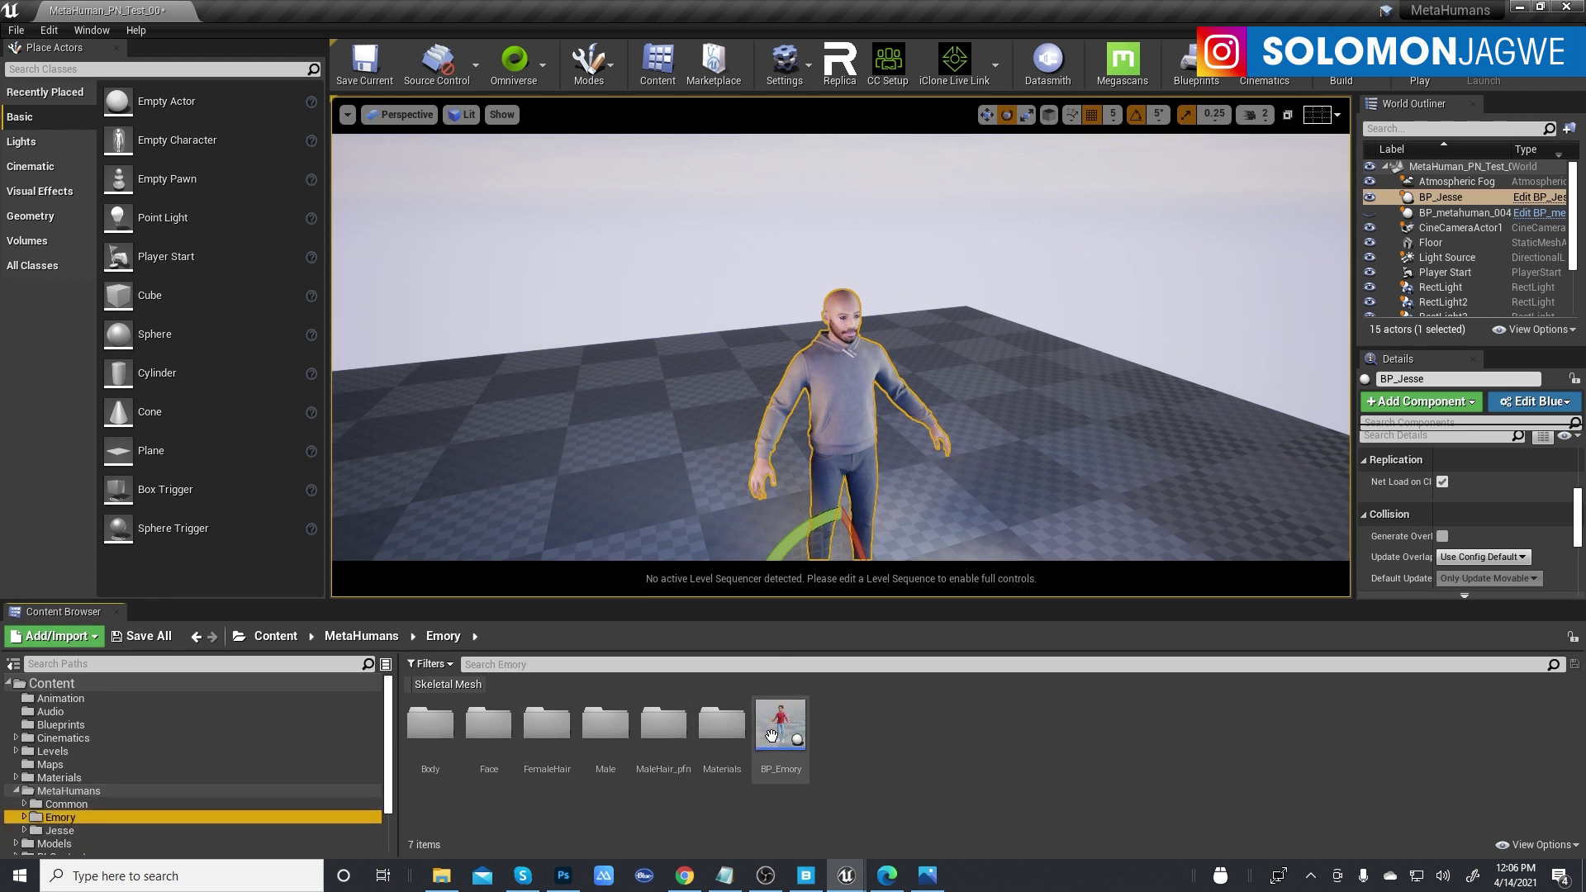
right_drag(1038, 460, 1034, 478)
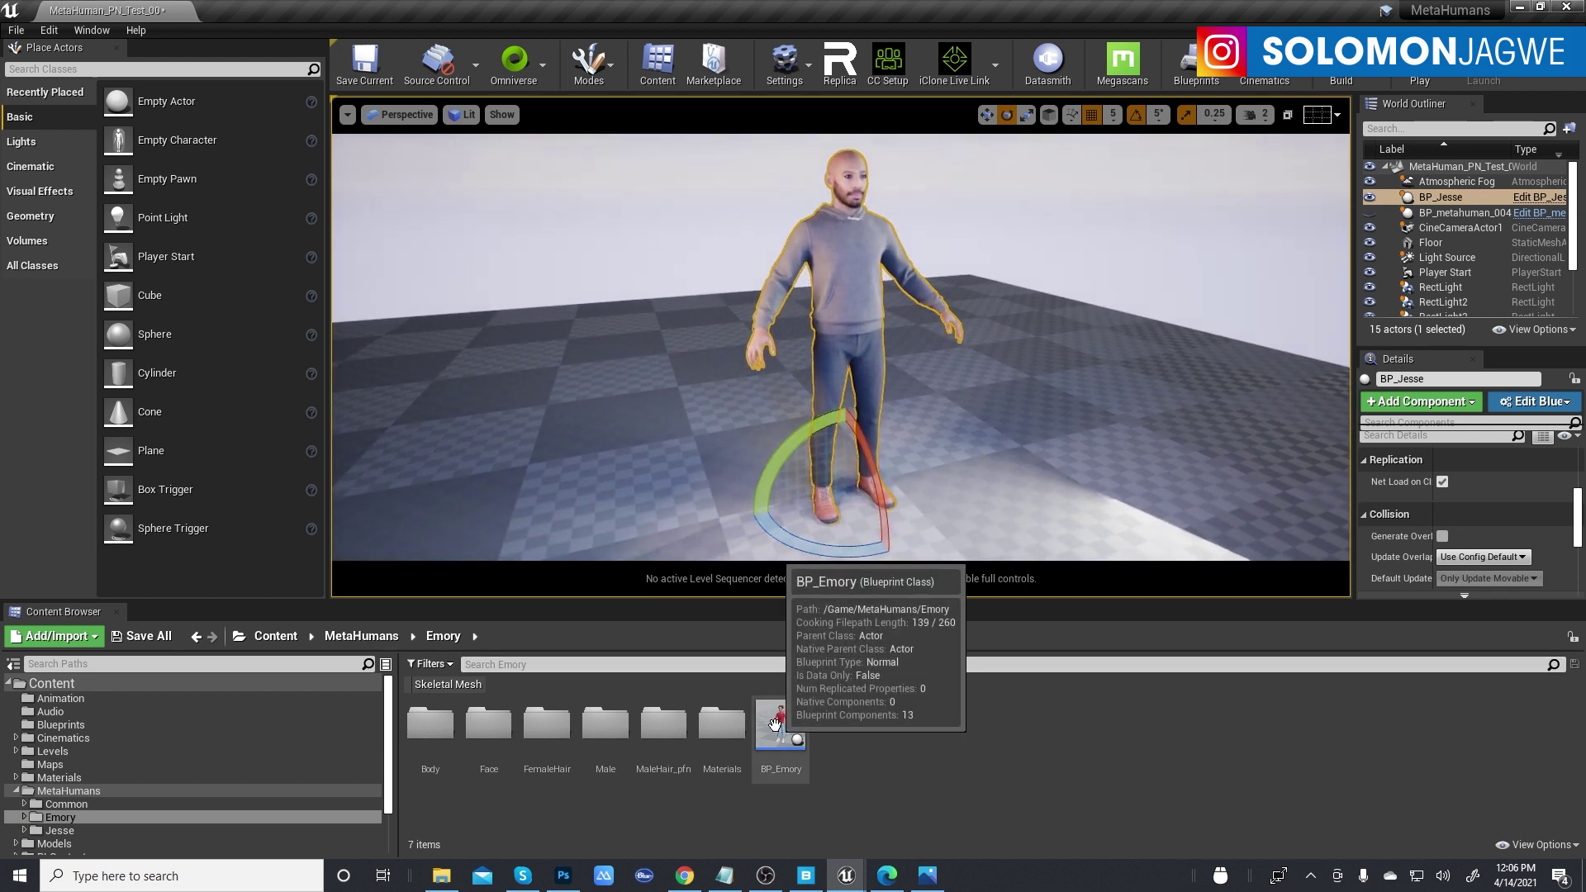
drag(774, 723, 1049, 552)
- Move BP_Emory along its red axis to the other side of Jesse
key(w)
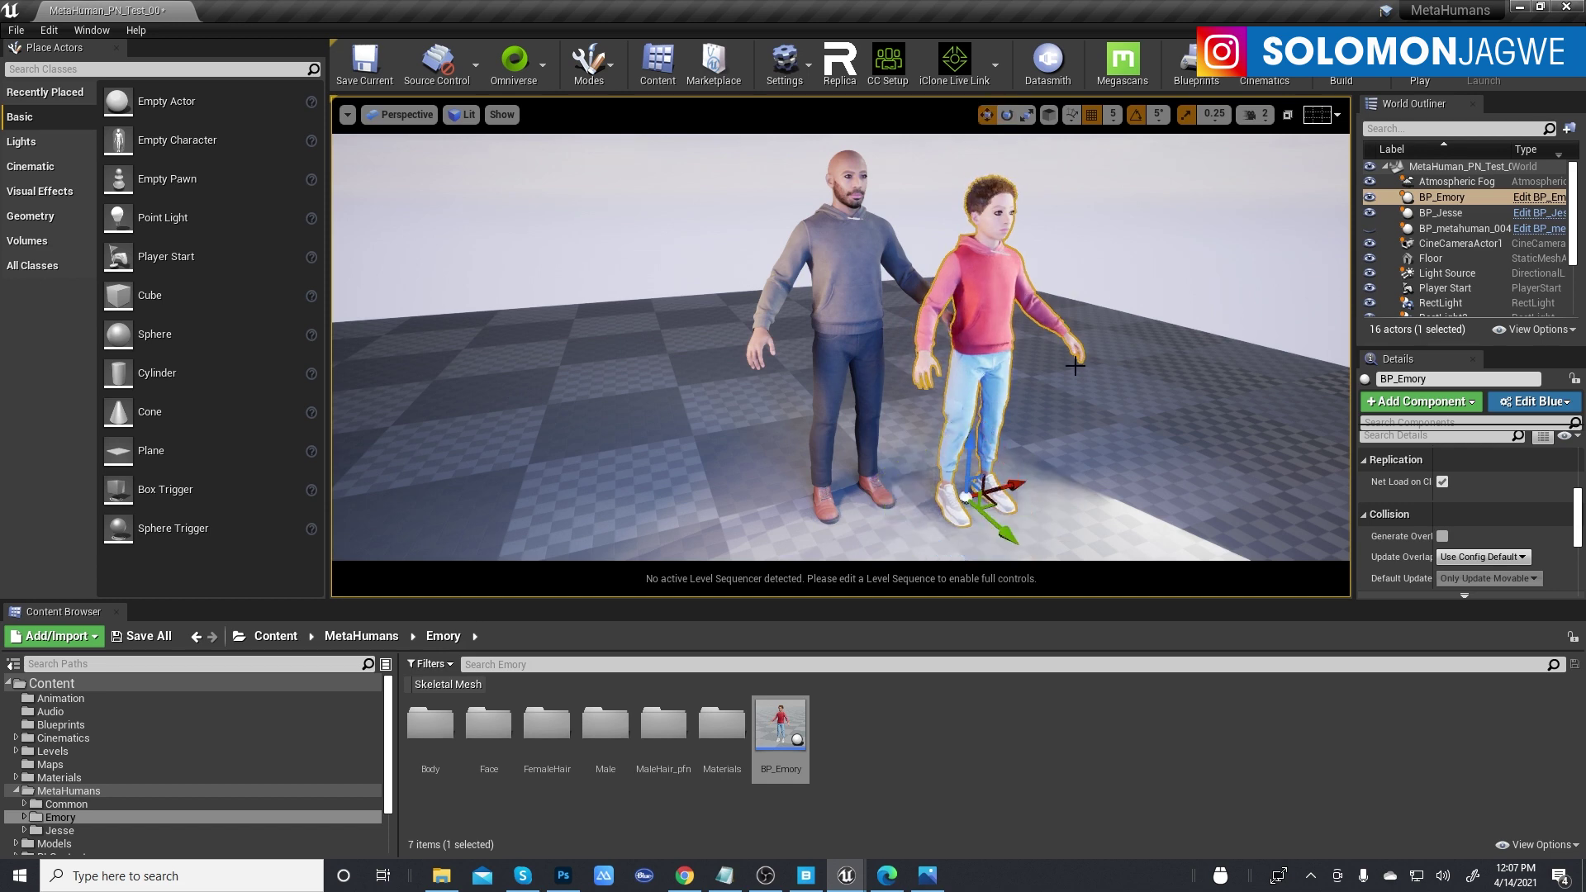
drag(1021, 485, 801, 463)
scroll(826, 509, down, 3)
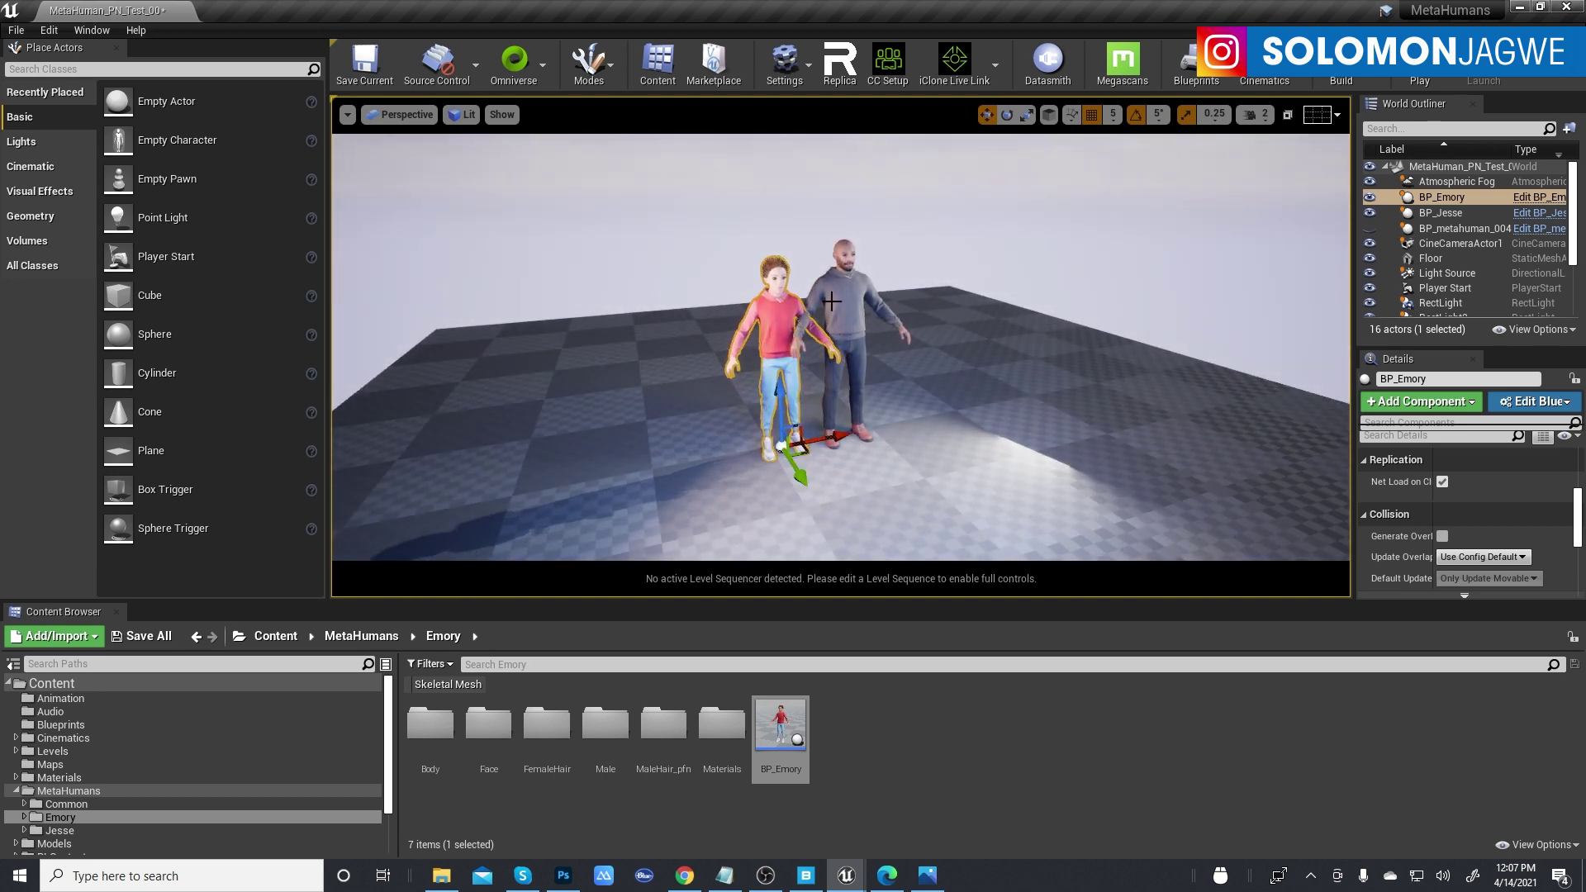
- Examine the two characters from a distance and up close, finishing on Jesse's head
scroll(826, 356, down, 5)
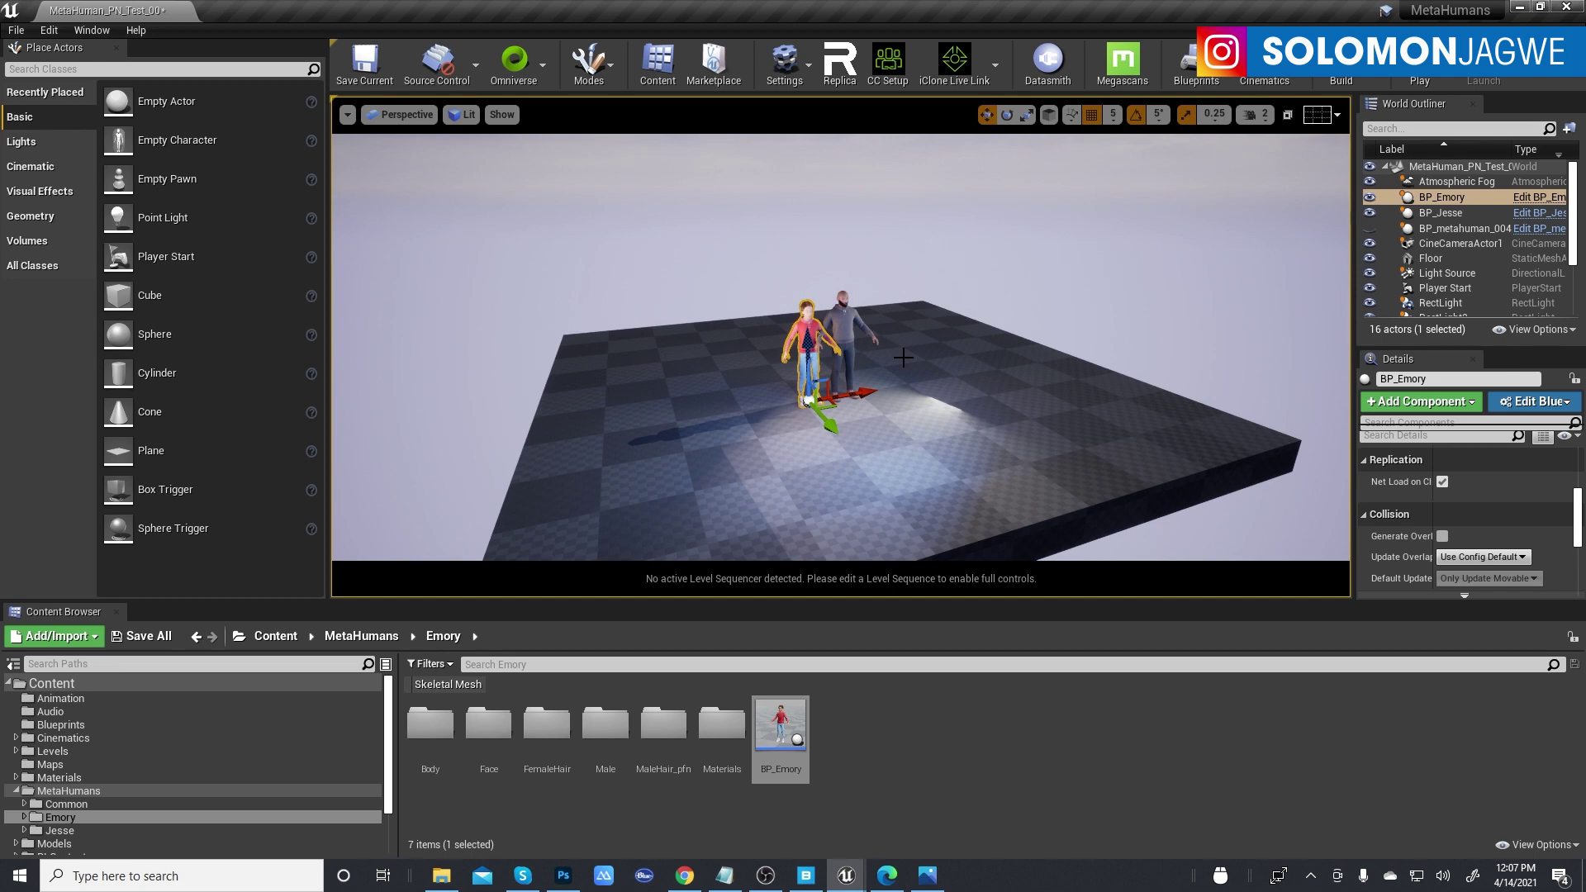
scroll(817, 316, up, 6)
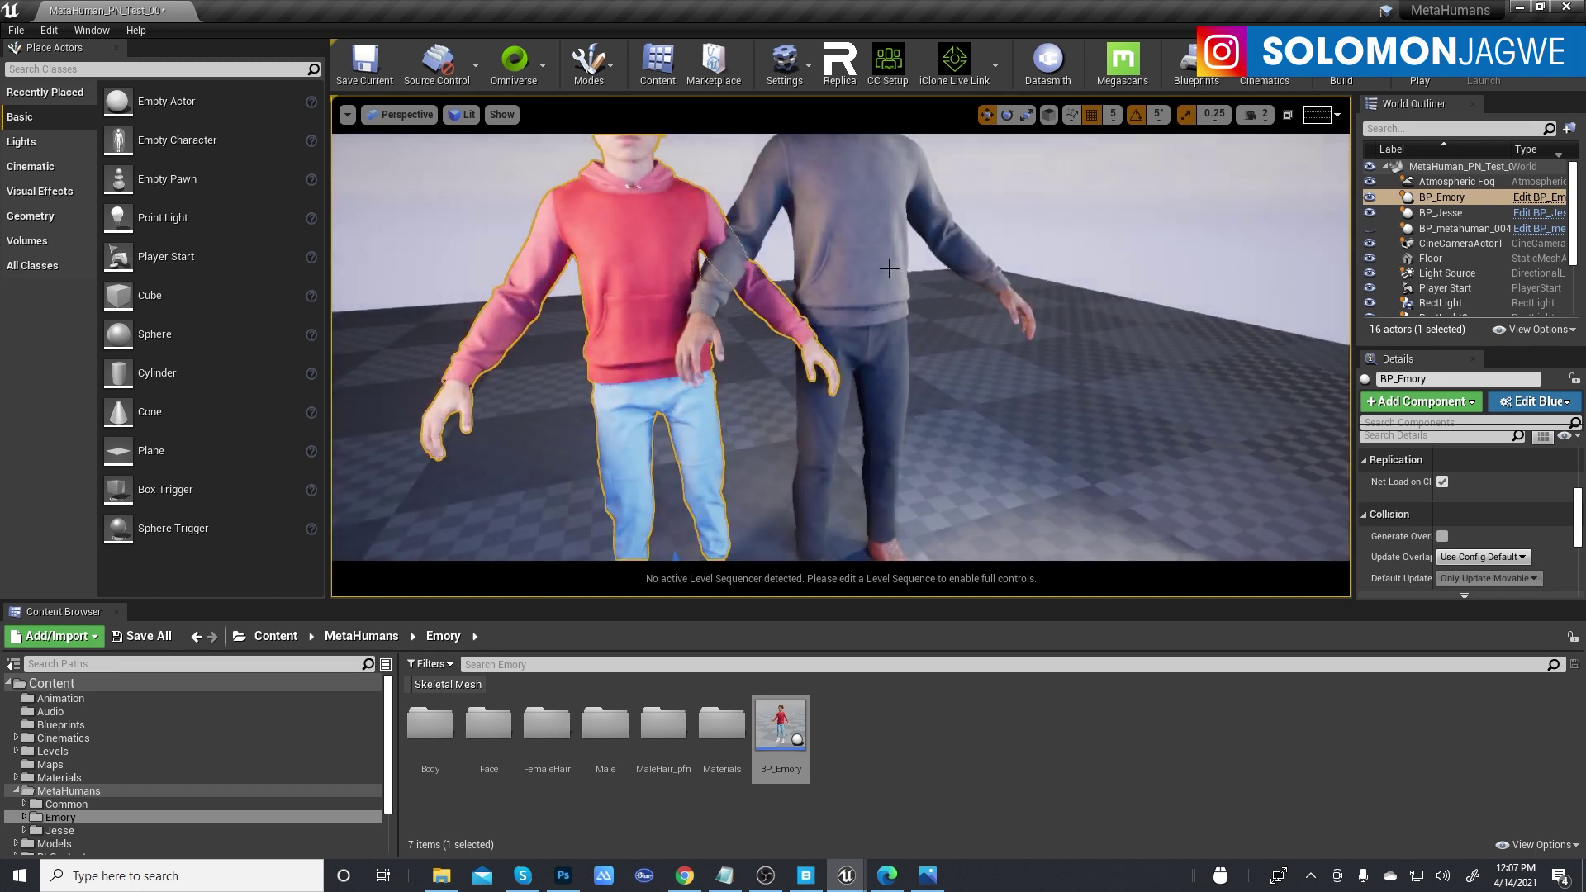
scroll(801, 246, up, 4)
scroll(800, 245, up, 3)
scroll(801, 245, down, 3)
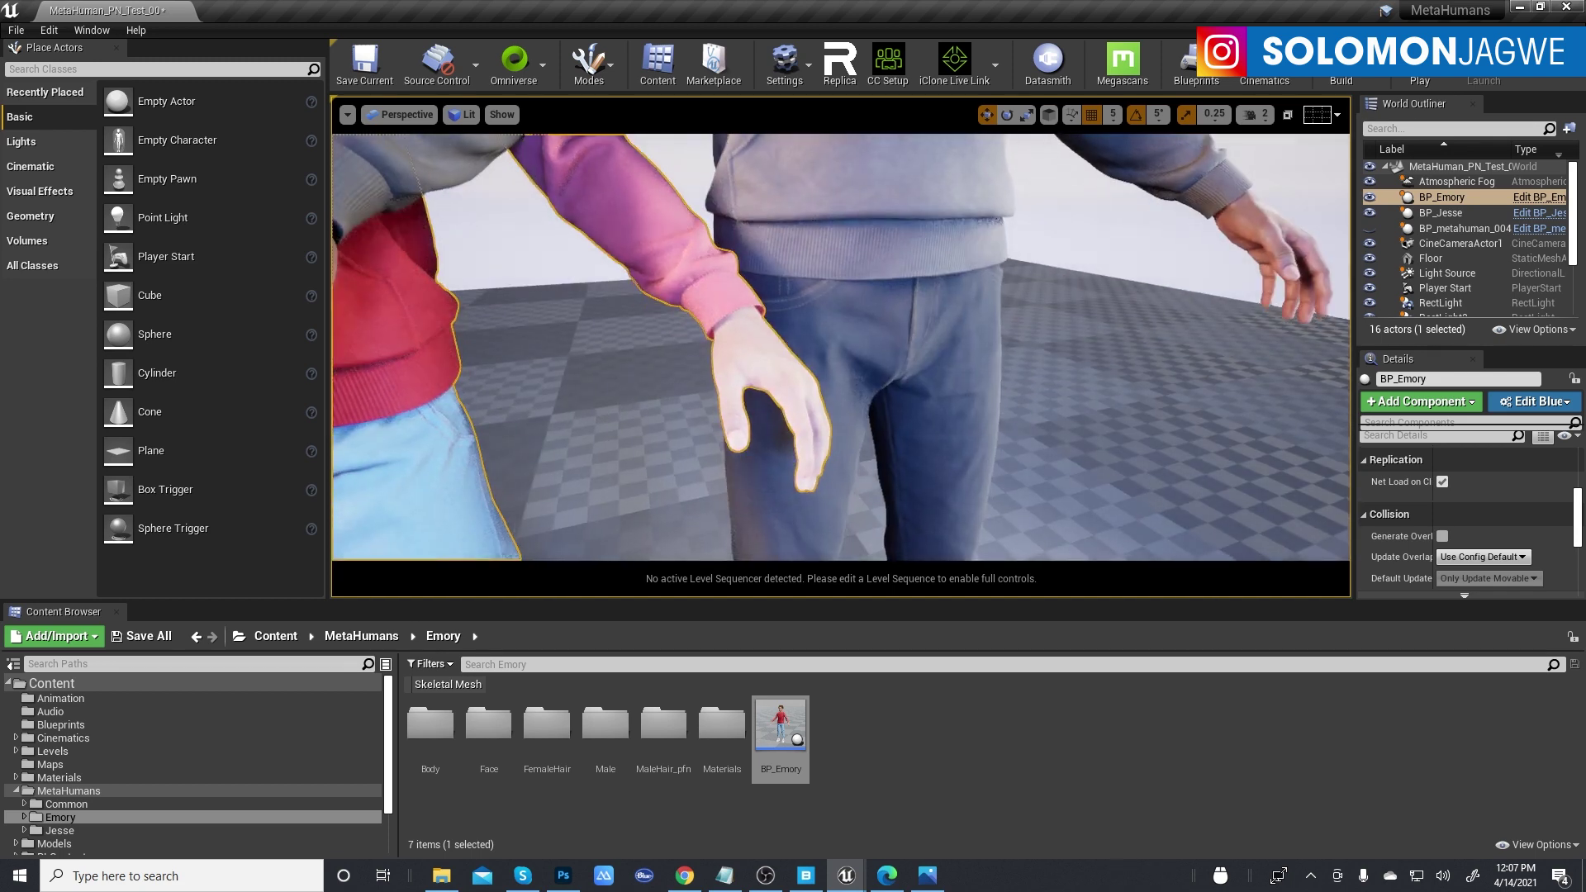
middle_drag(801, 245, 1151, 239)
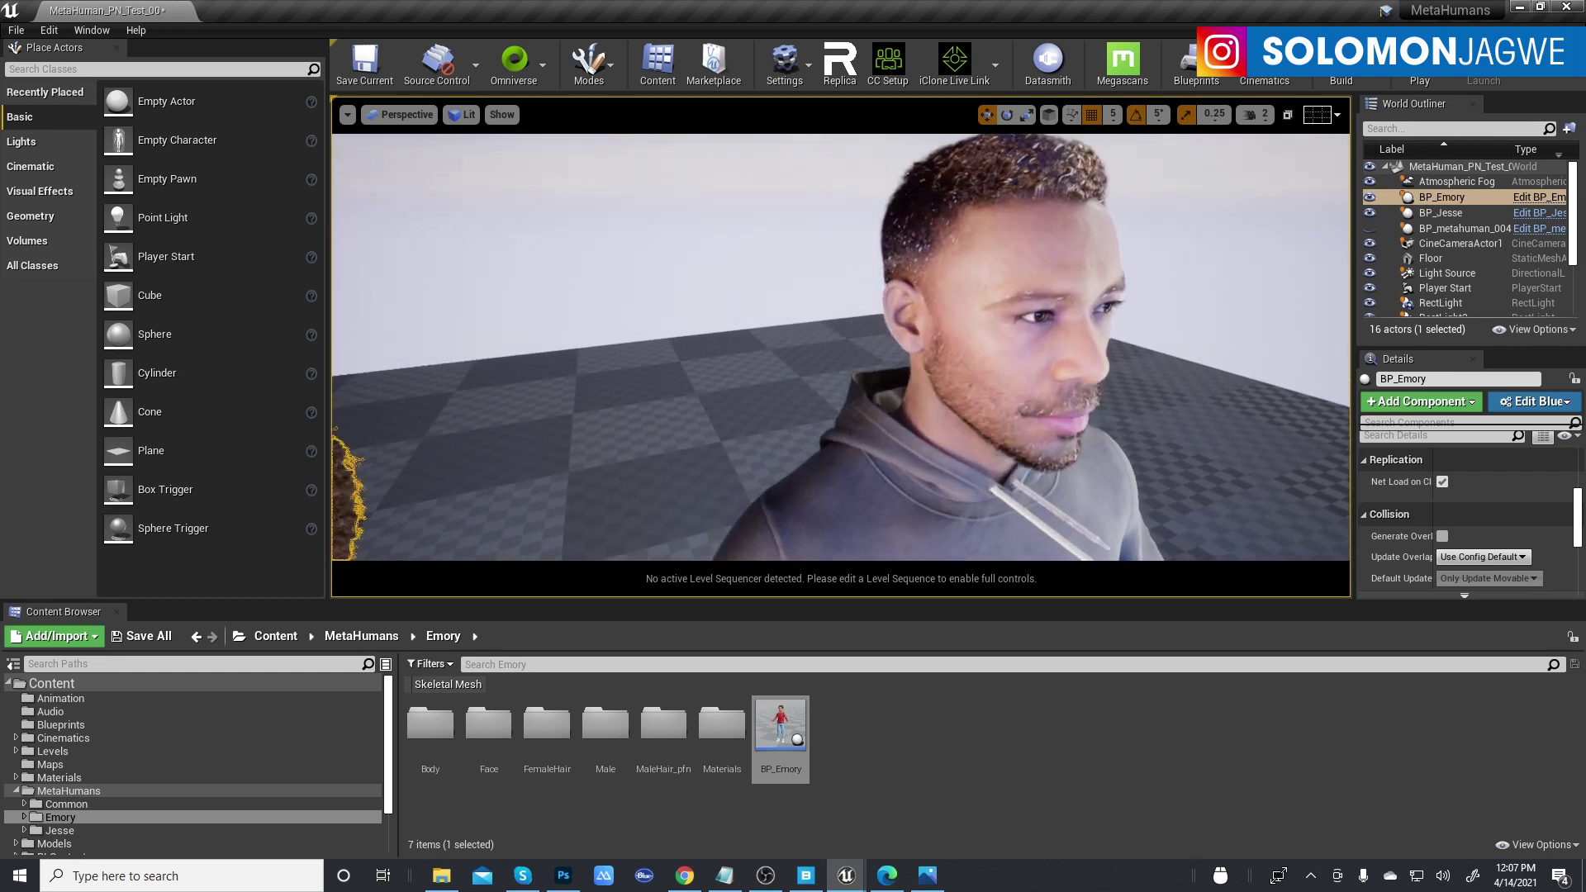
- Hide the BP_Emory actor in the level
click(1371, 216)
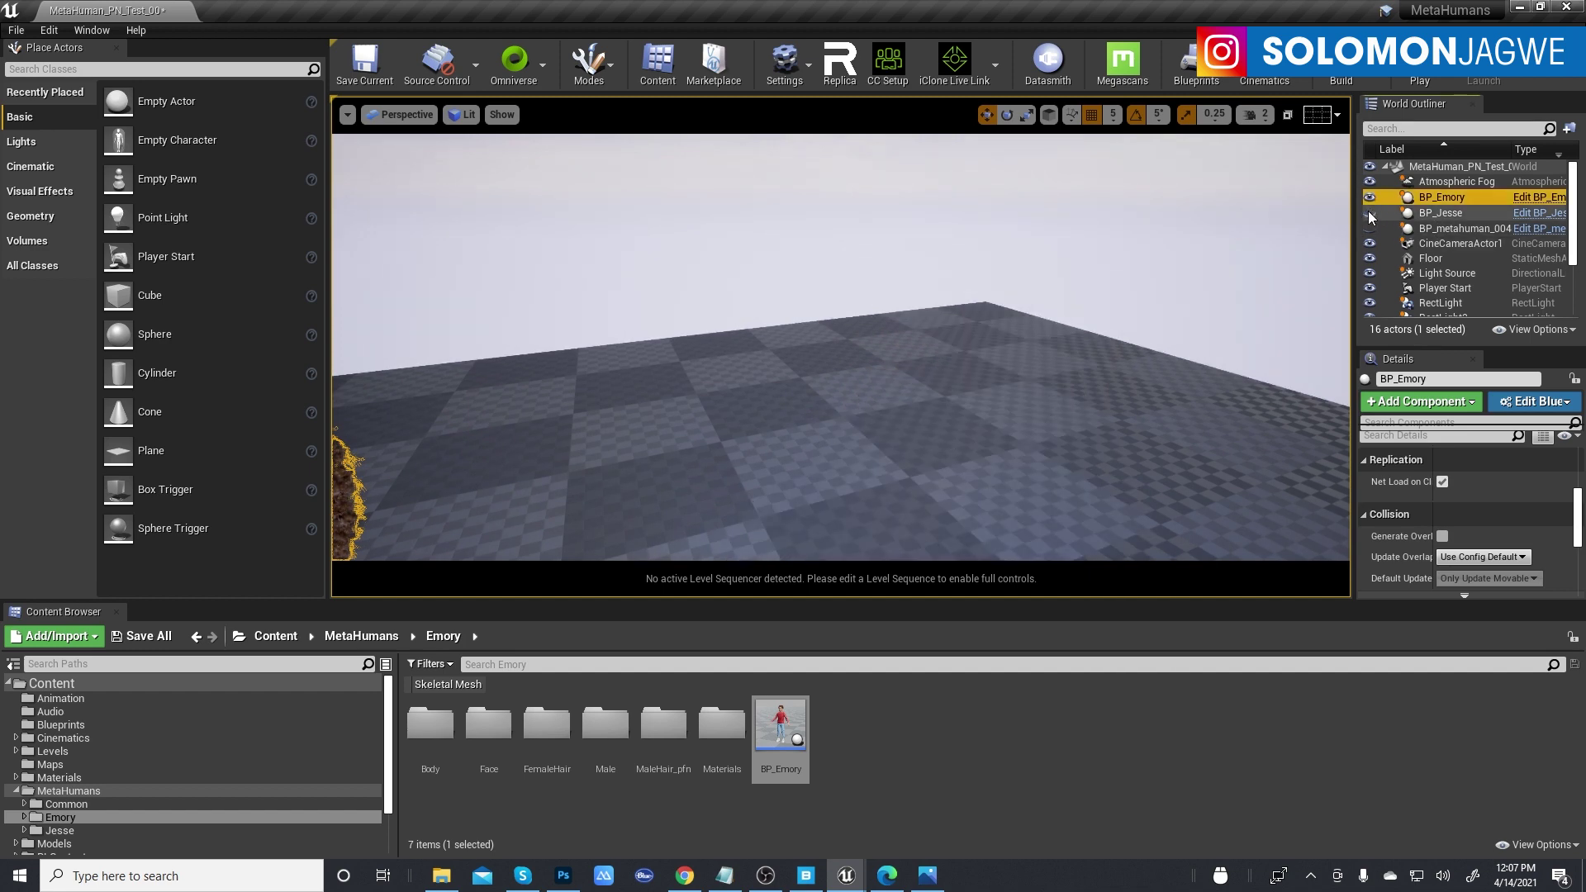
click(1370, 213)
right_drag(1112, 338, 1173, 339)
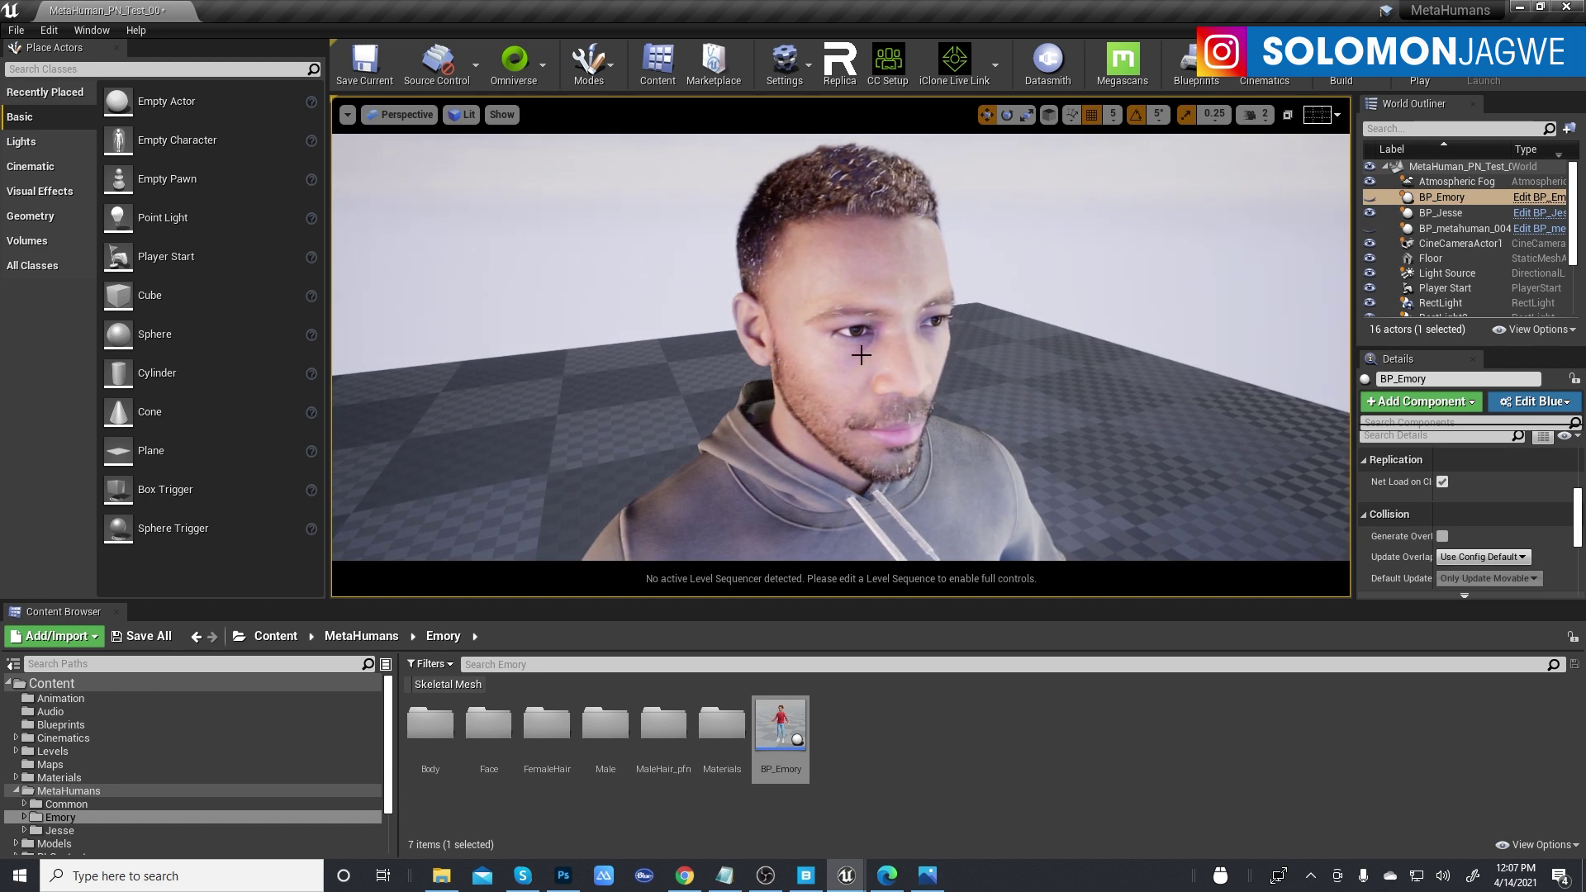
- Select BP_Jesse and examine the face up close from the front
click(907, 382)
alt+drag(889, 405, 879, 393)
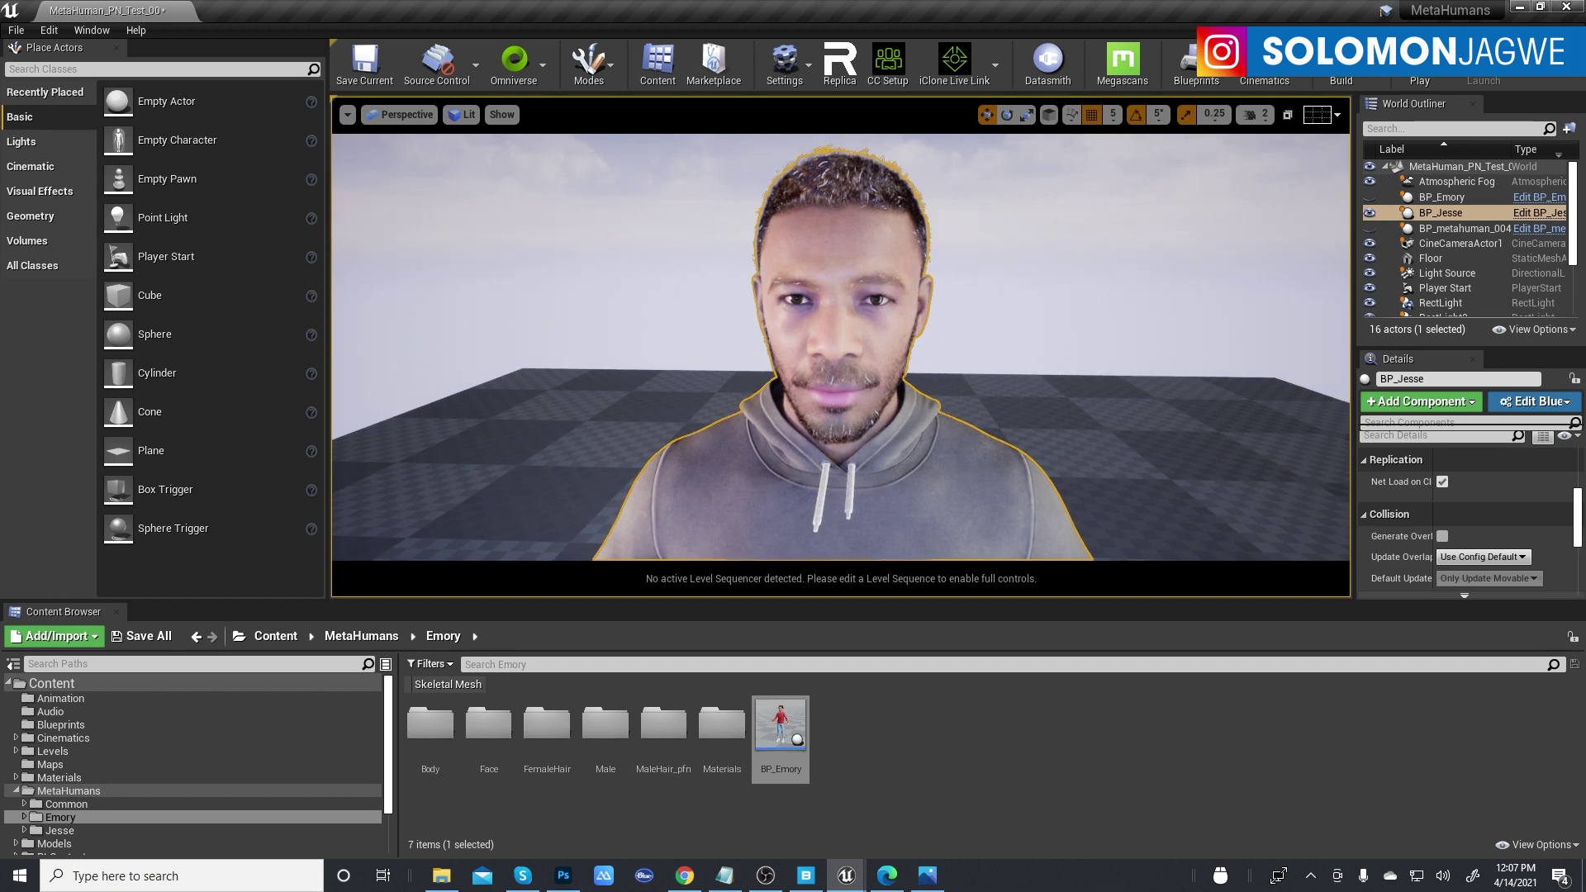
alt+right_drag(872, 405, 902, 388)
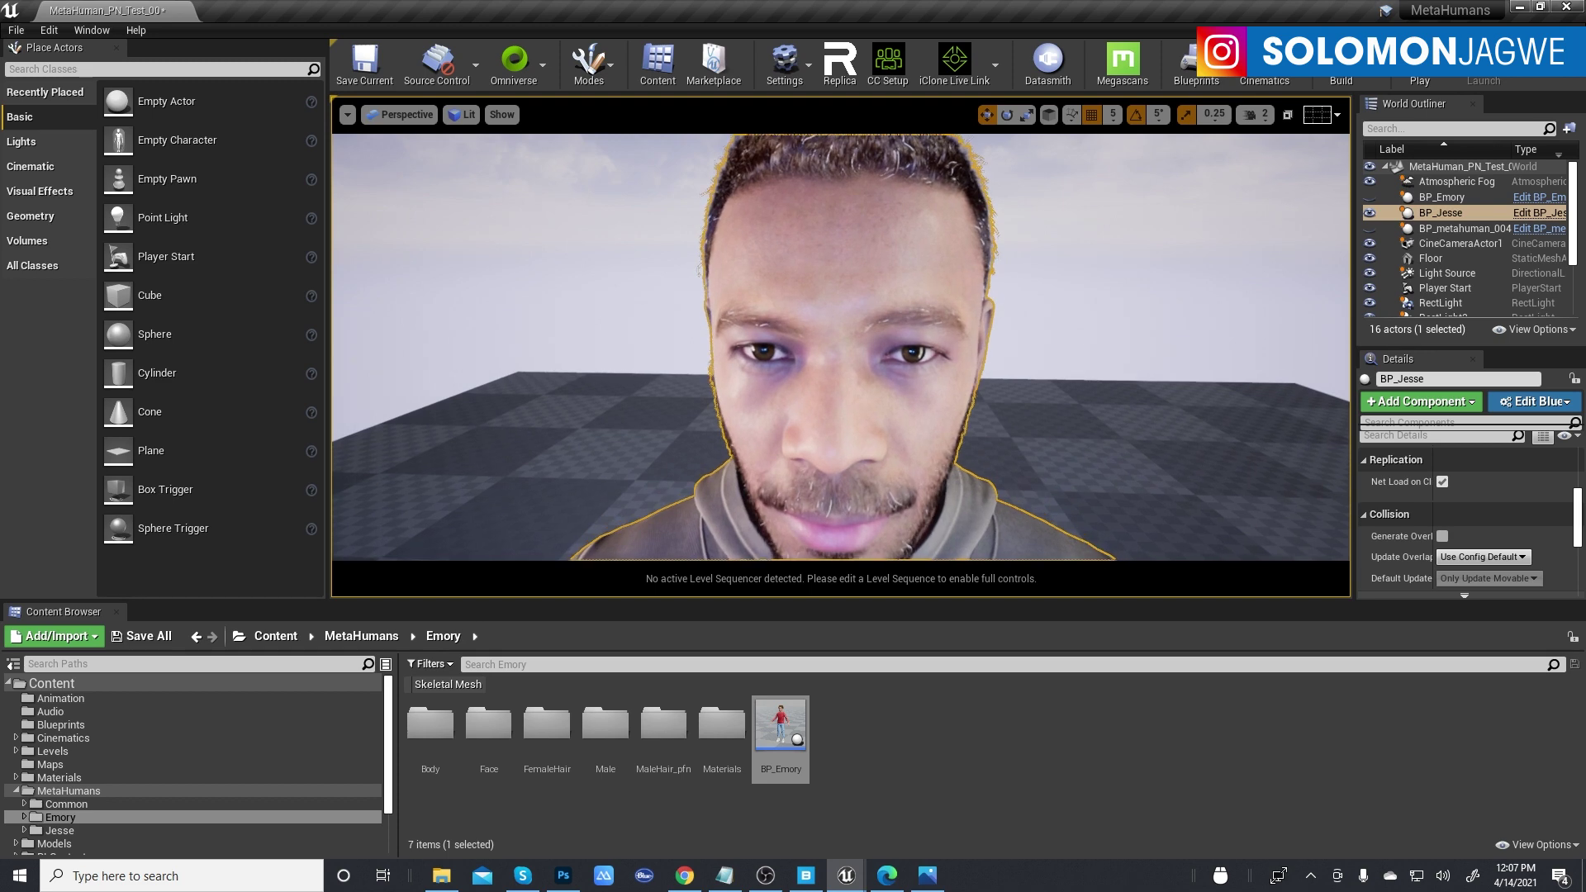
- View the level through CineCameraActor1 and turn on the exact camera view
click(406, 116)
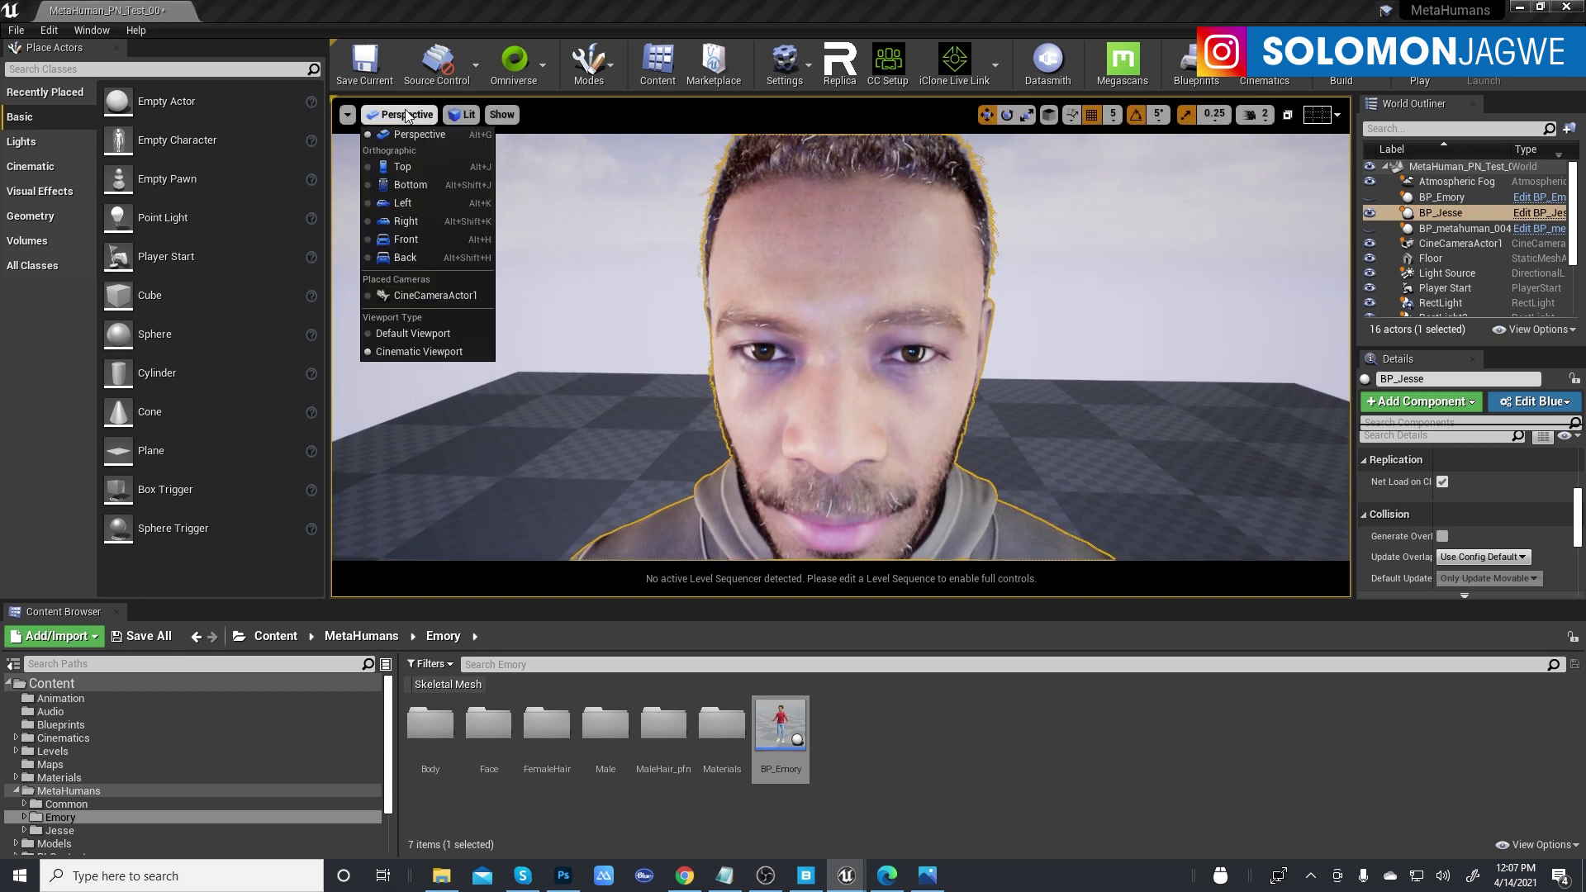
click(435, 295)
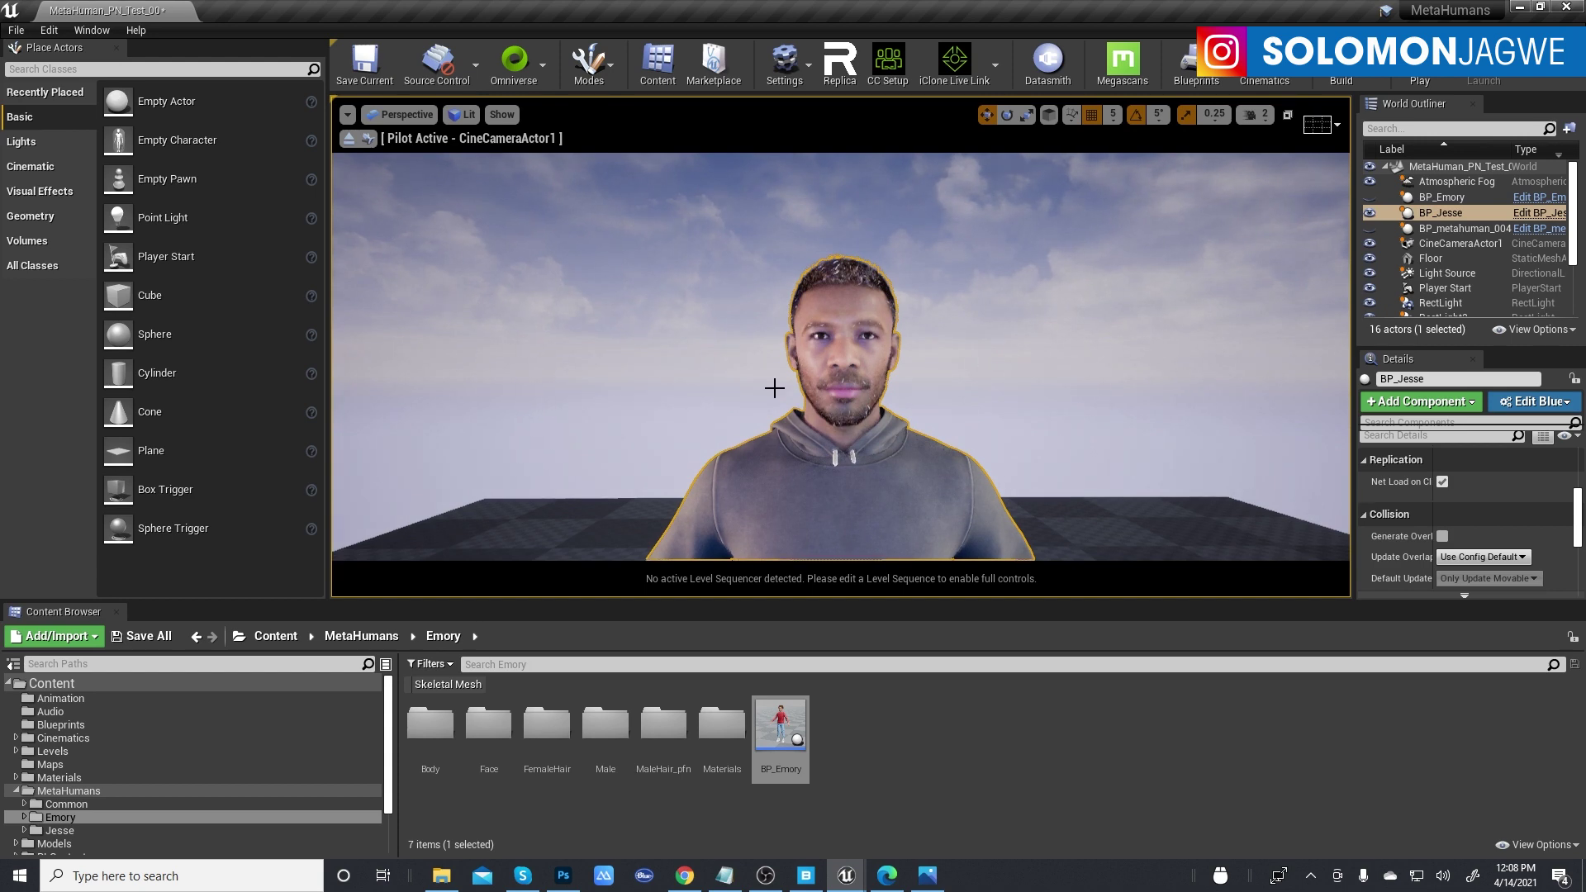
click(368, 138)
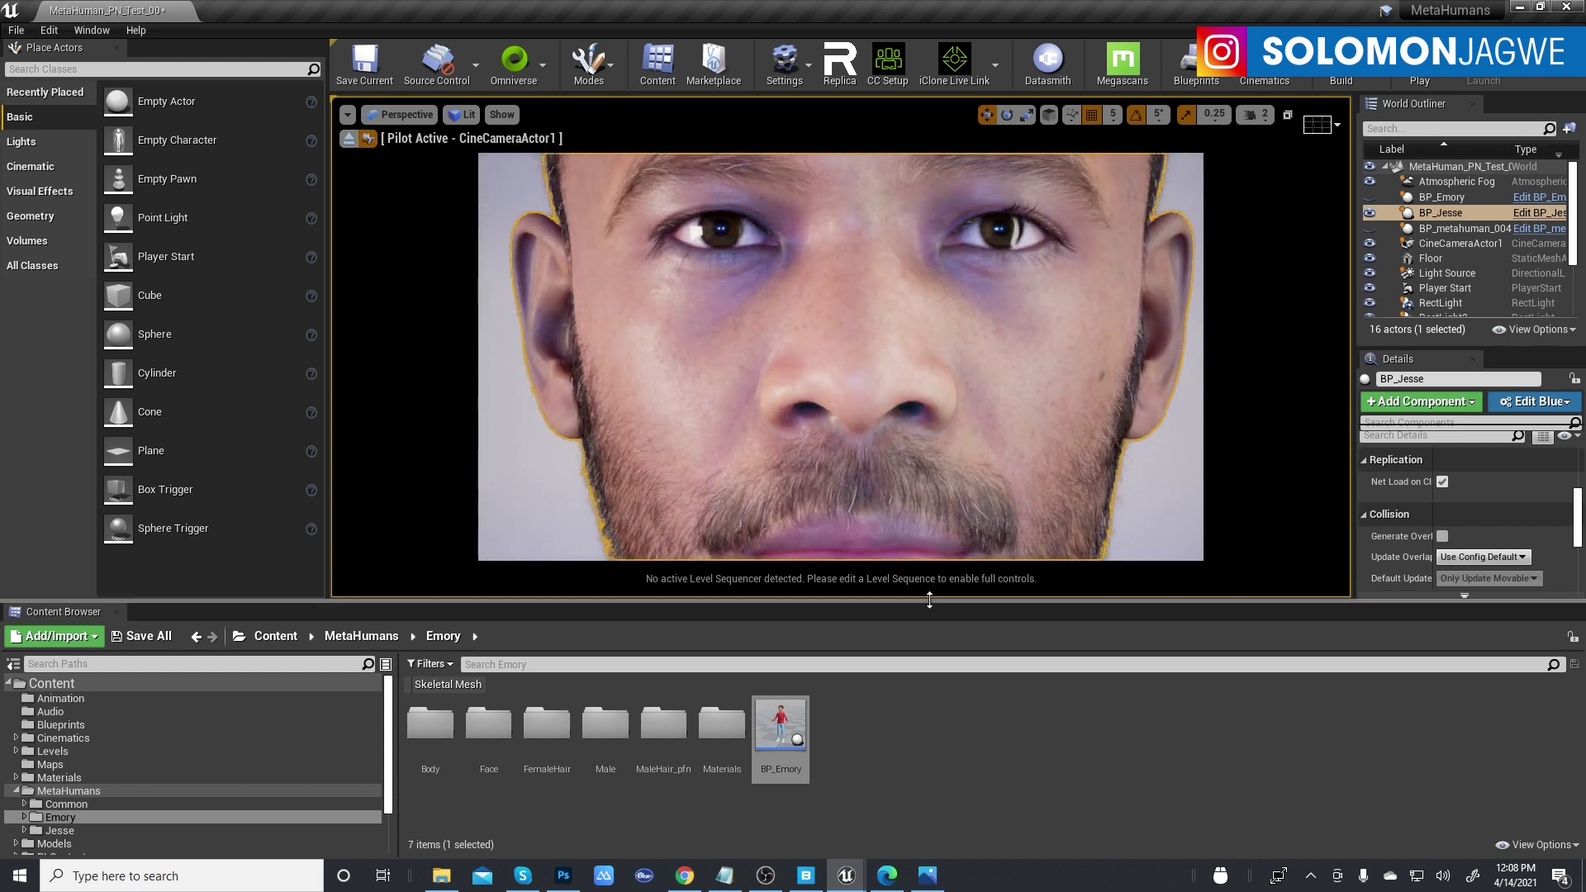
- Enlarge the viewport by shrinking the Content Browser, World Outliner and Details panels around it
drag(931, 602, 945, 827)
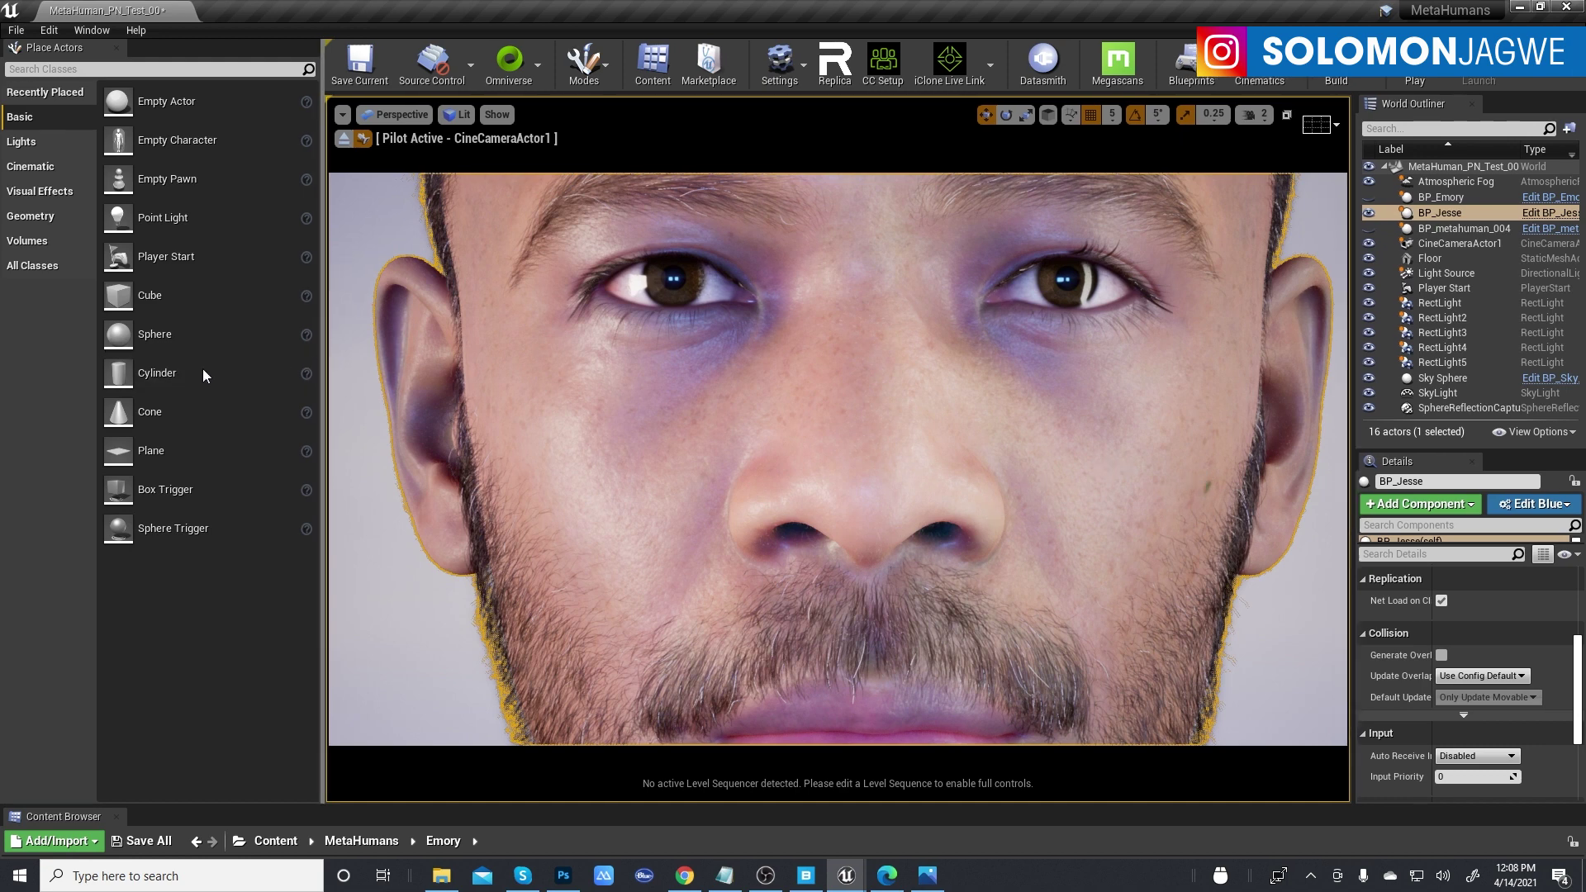
mouse_move(328, 363)
mouse_down()
mouse_move(238, 378)
mouse_move(337, 380)
mouse_up()
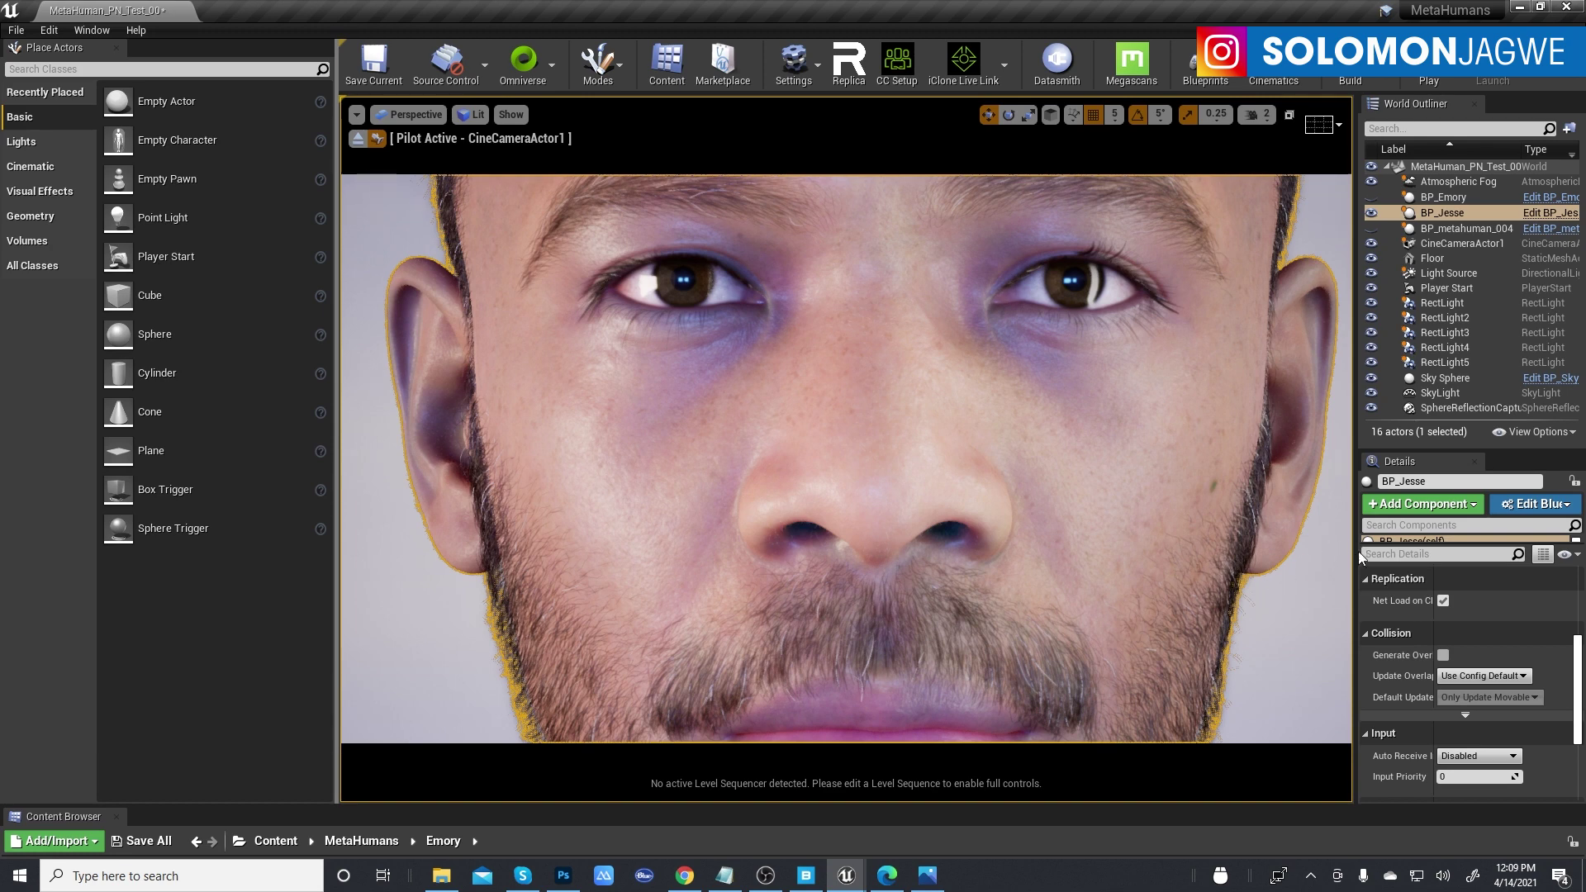
drag(1392, 553, 1465, 553)
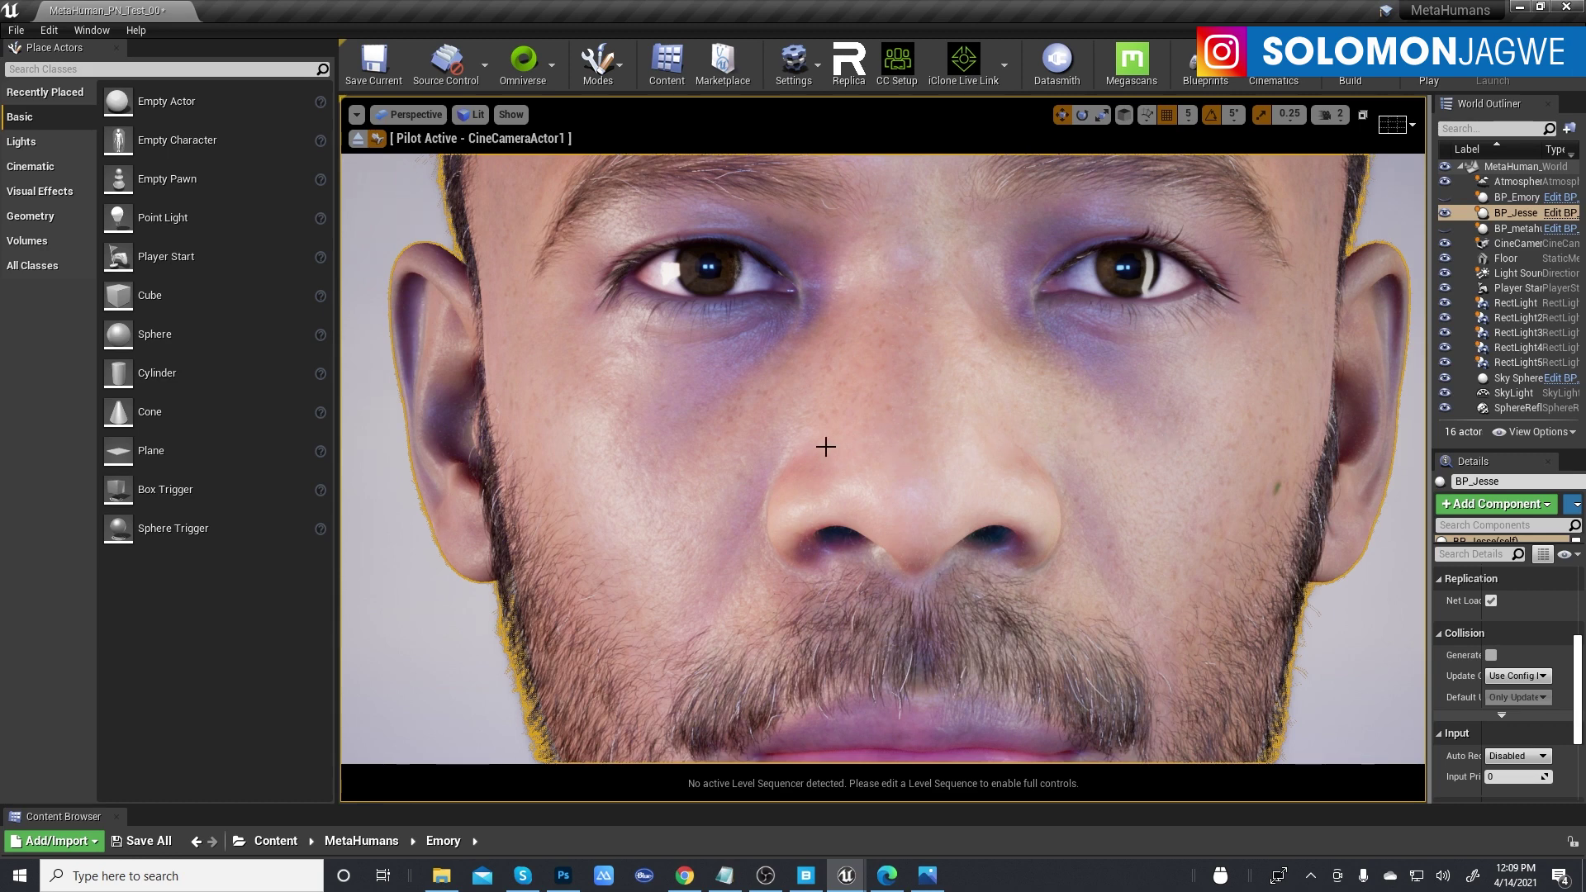
- Switch to Quixel Bridge, find Emory among the MetaHuman Presets, and return to Unreal Engine
click(805, 875)
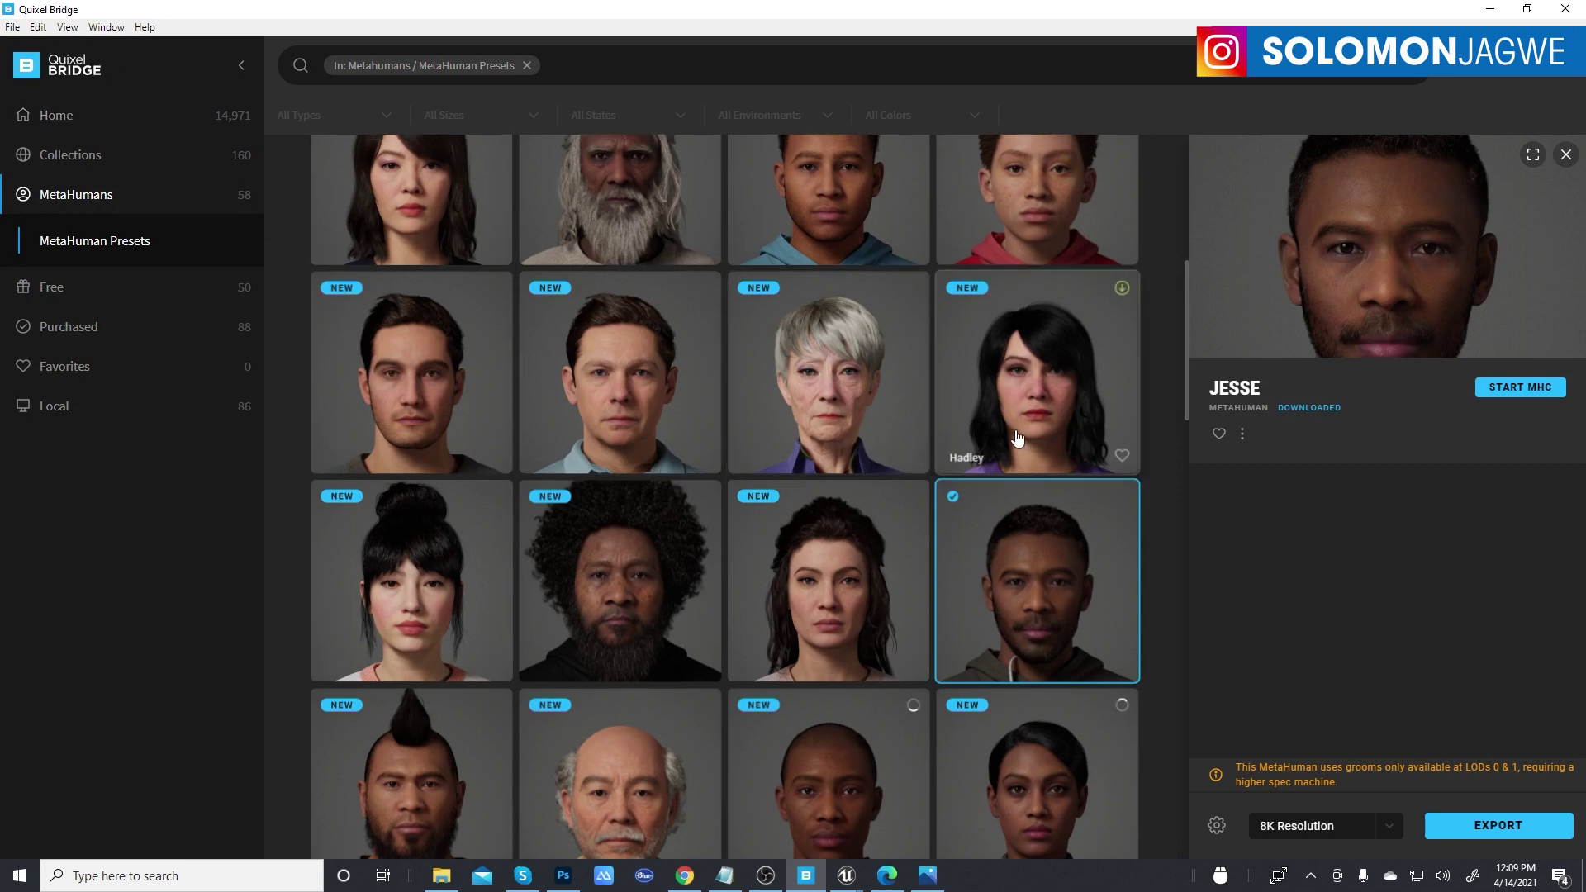
scroll(1066, 419, up, 3)
scroll(1069, 422, up, 1)
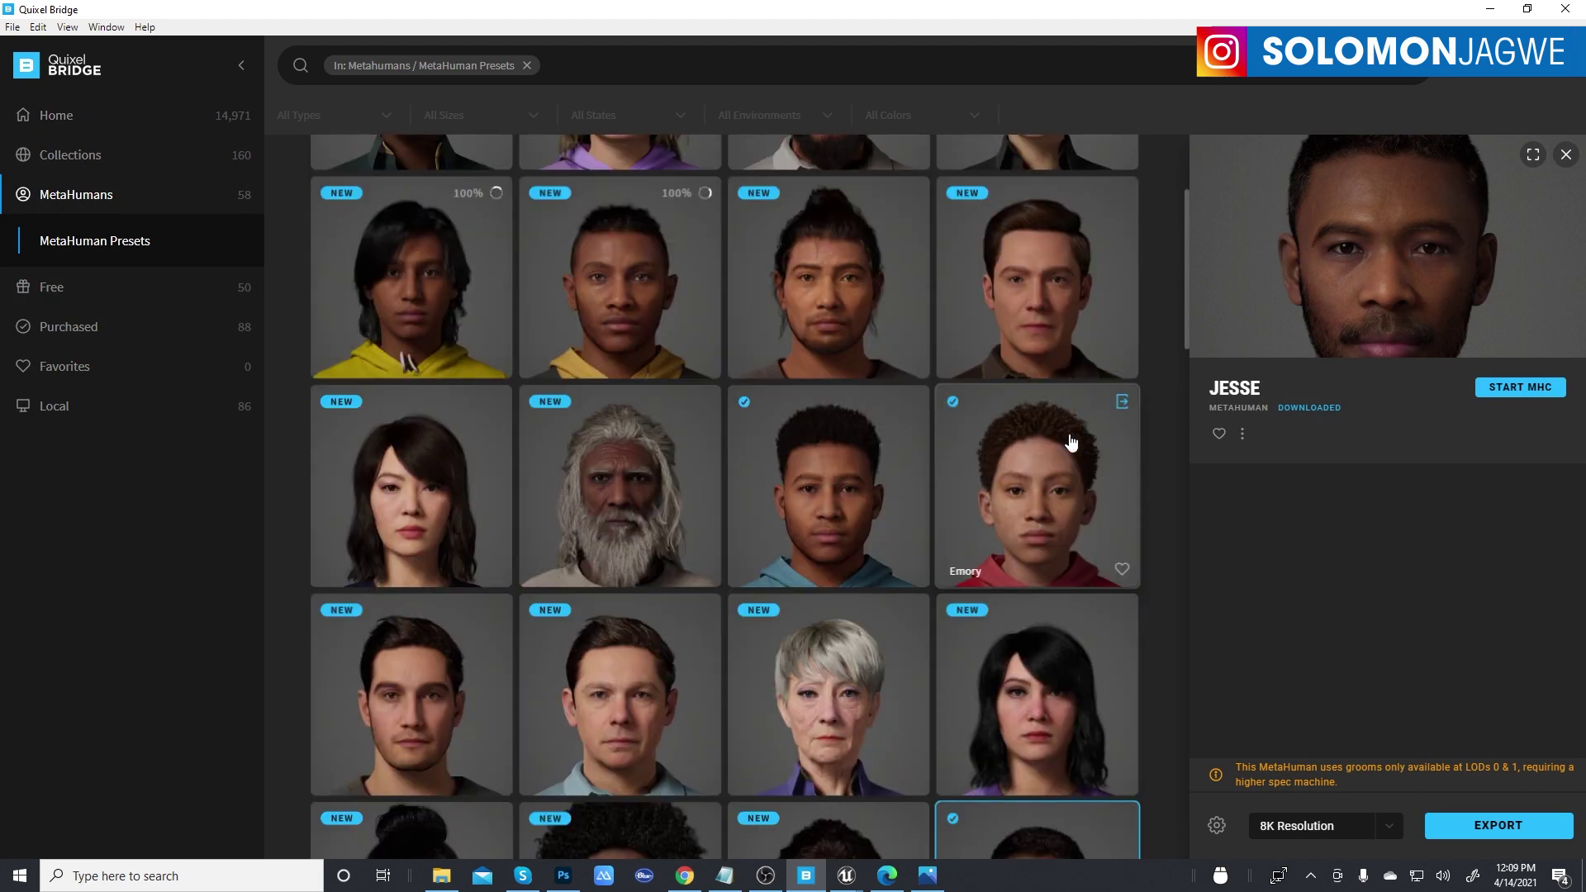
click(1490, 15)
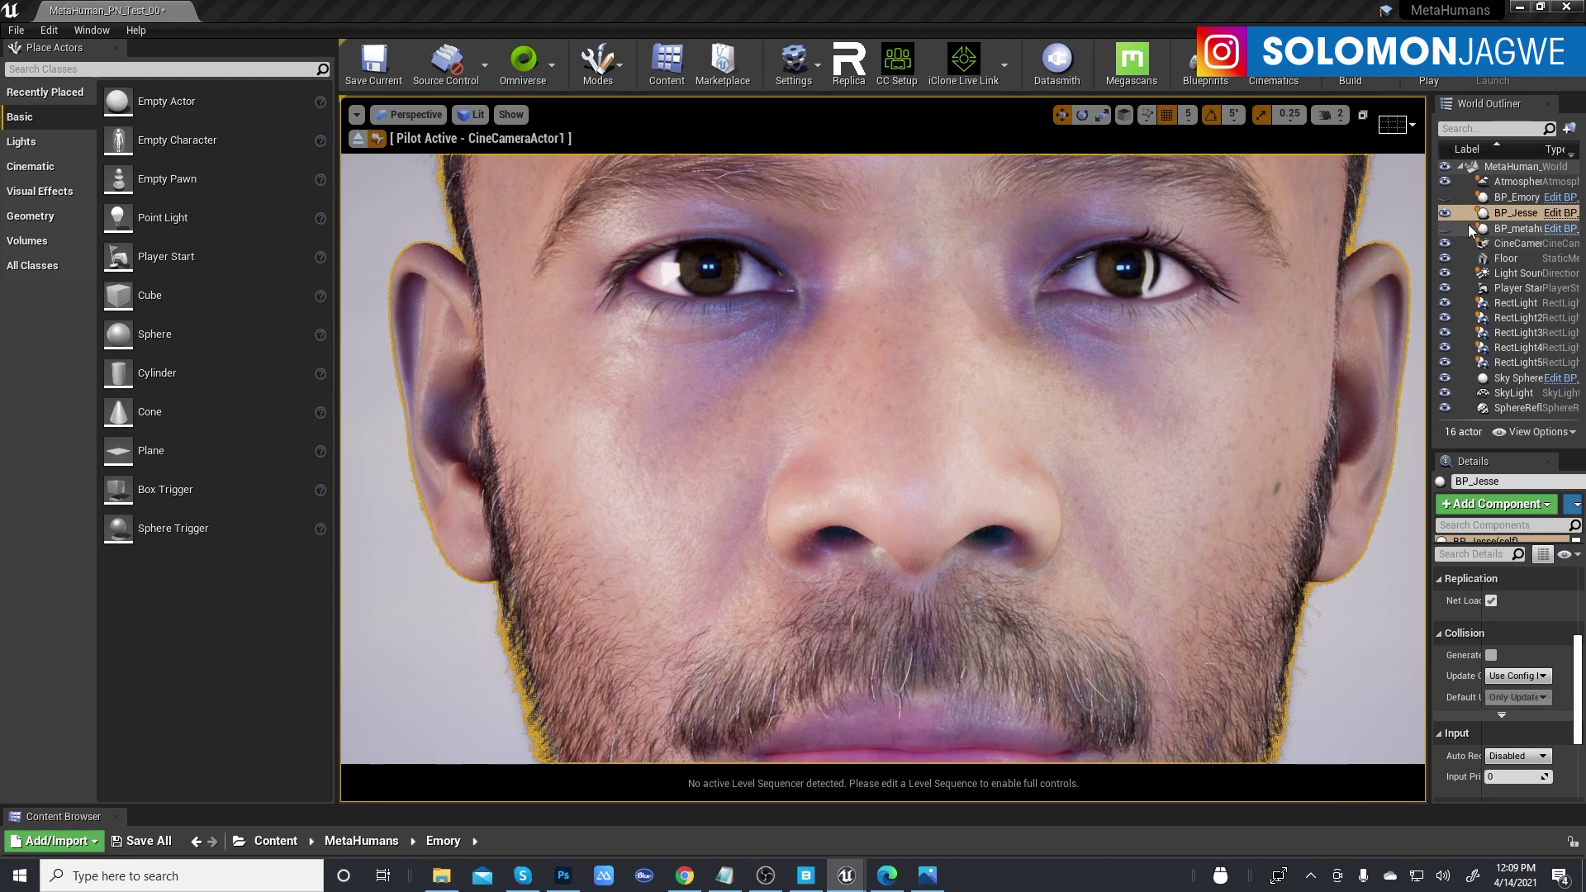
- Hide BP_Jesse and show BP_Emory instead, leaving the CineCameraActor1 view with Emory selected and framed
click(1444, 213)
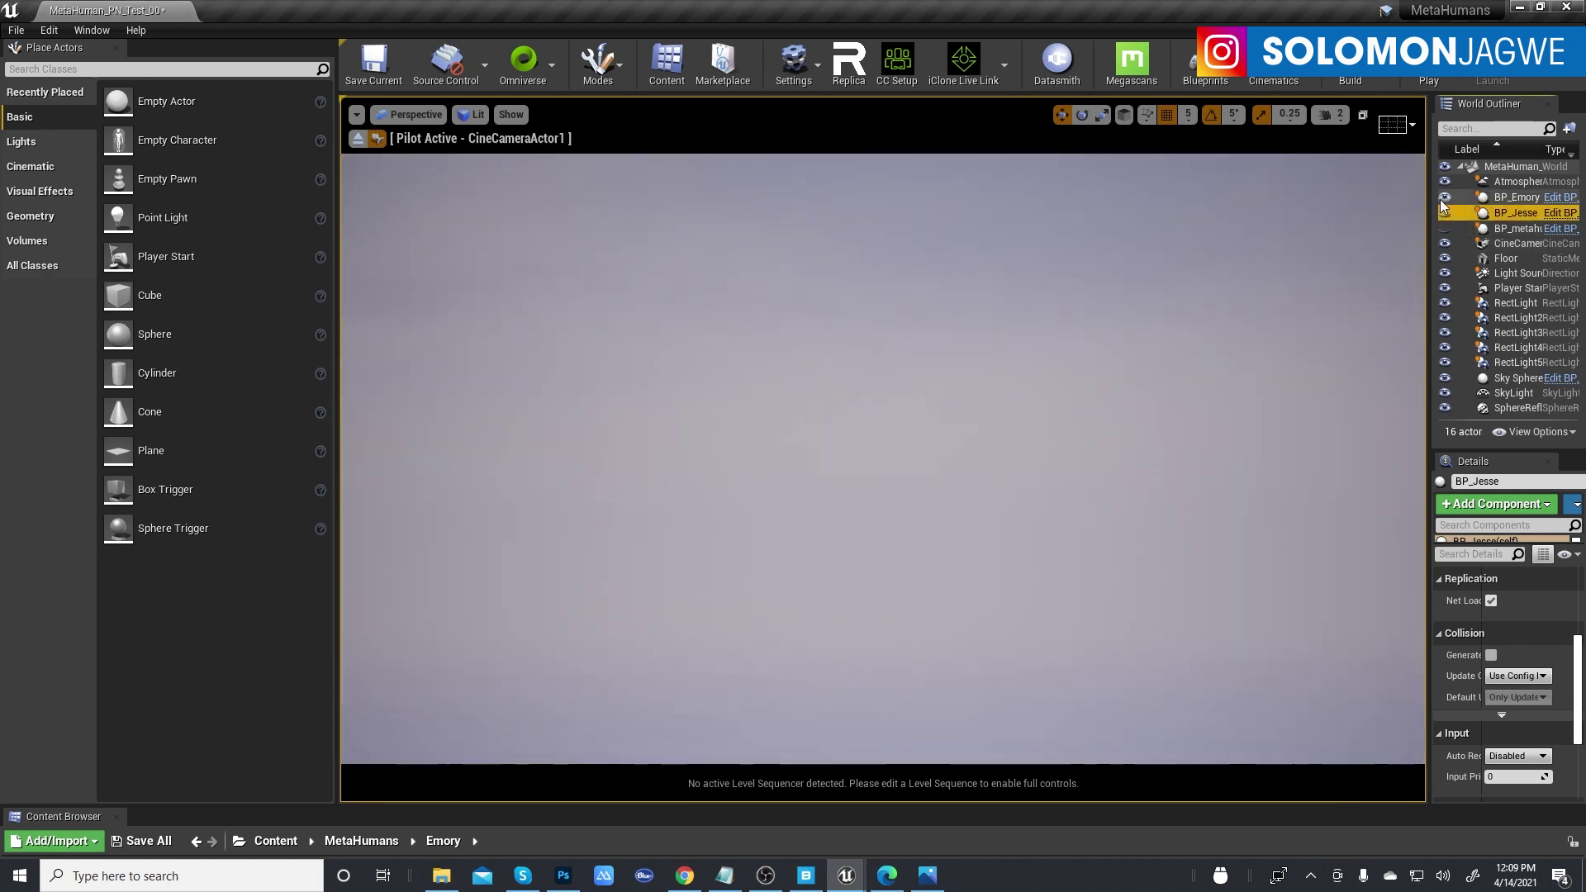
click(1445, 196)
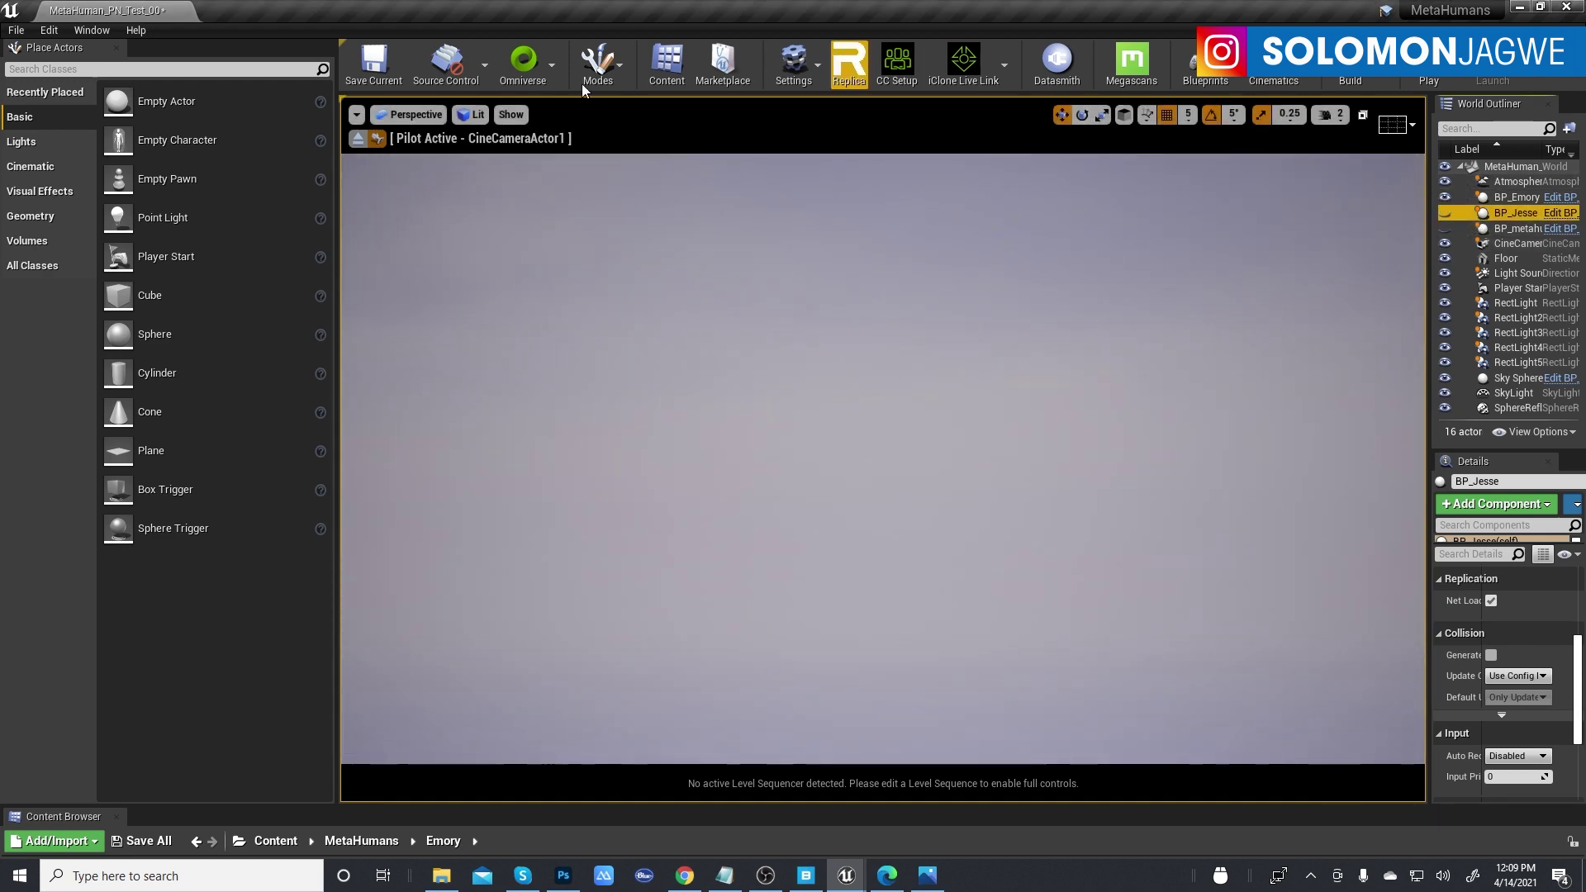
click(376, 140)
click(529, 652)
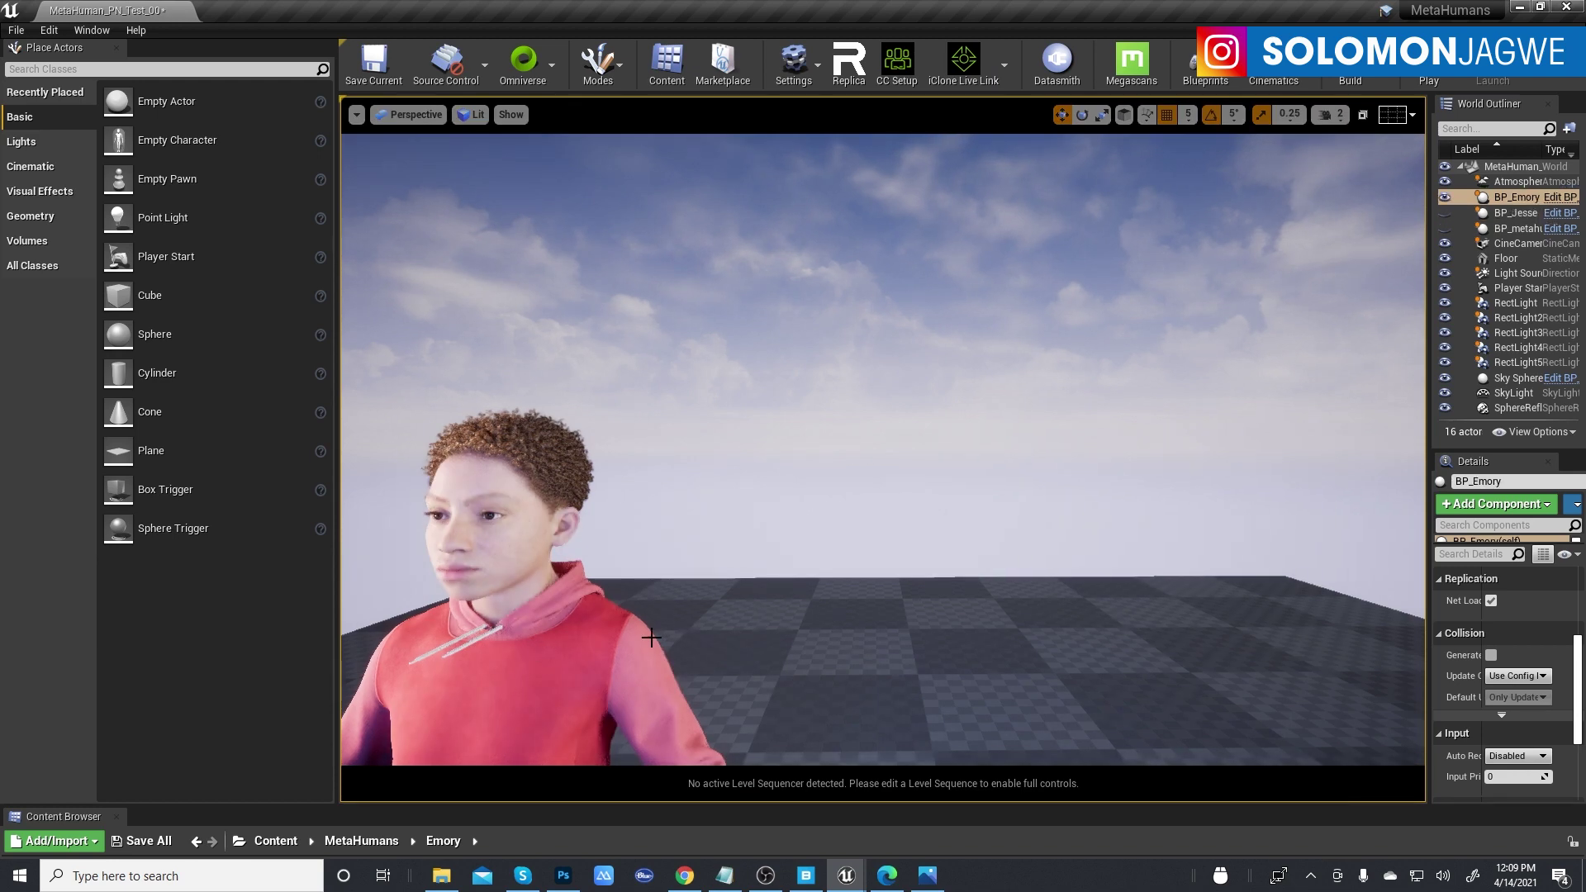
key(f)
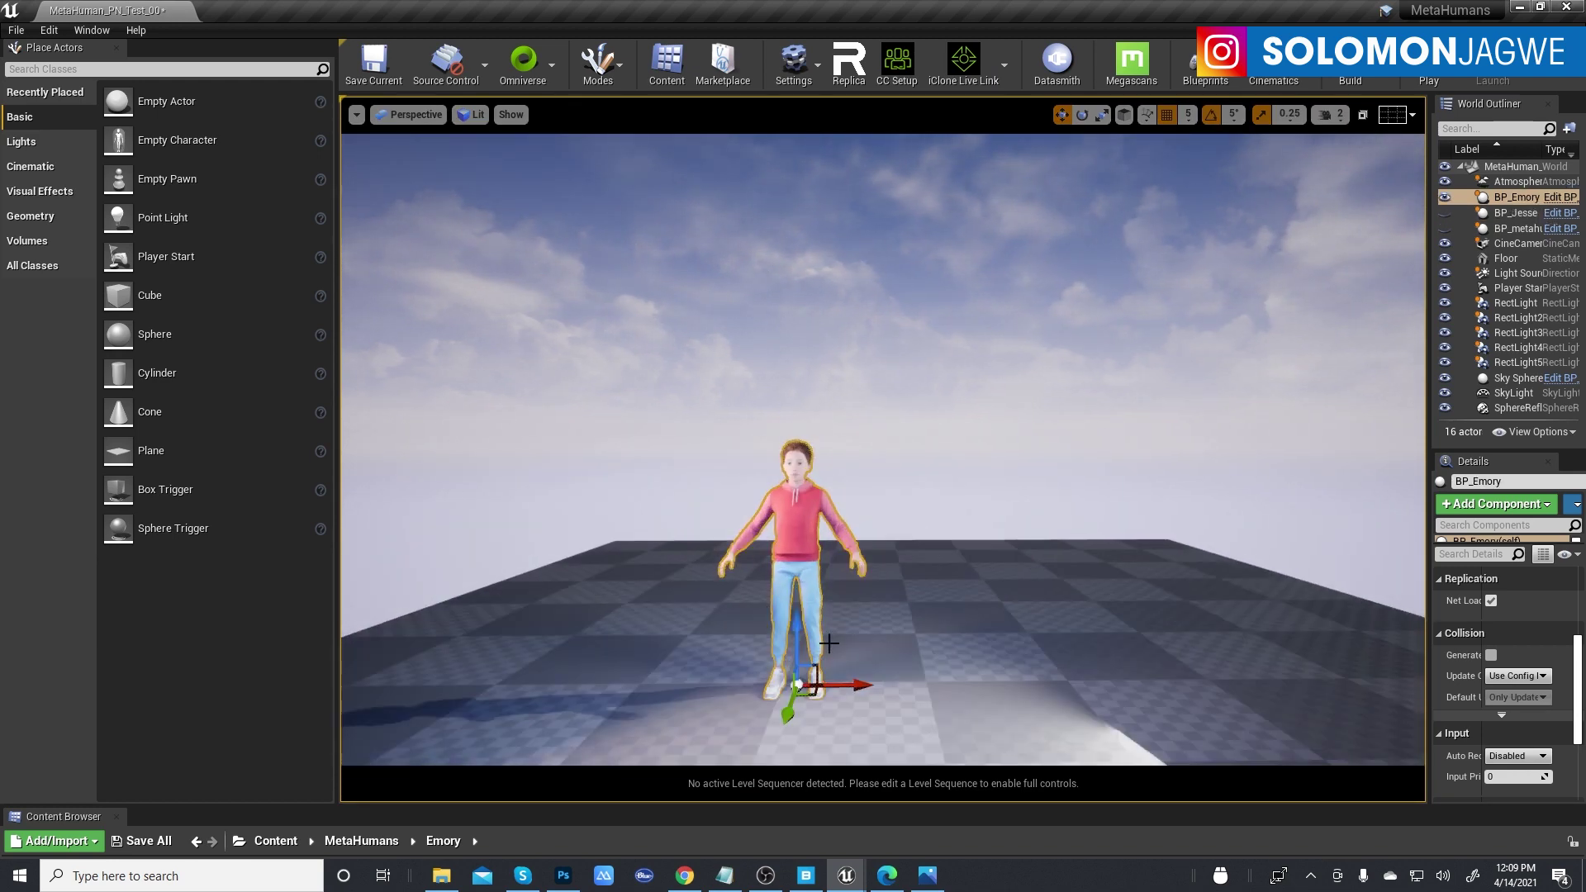
- Move BP_Emory sideways onto BP_Jesse's spot, showing BP_Jesse only as a temporary position reference
click(1445, 213)
drag(844, 685, 881, 616)
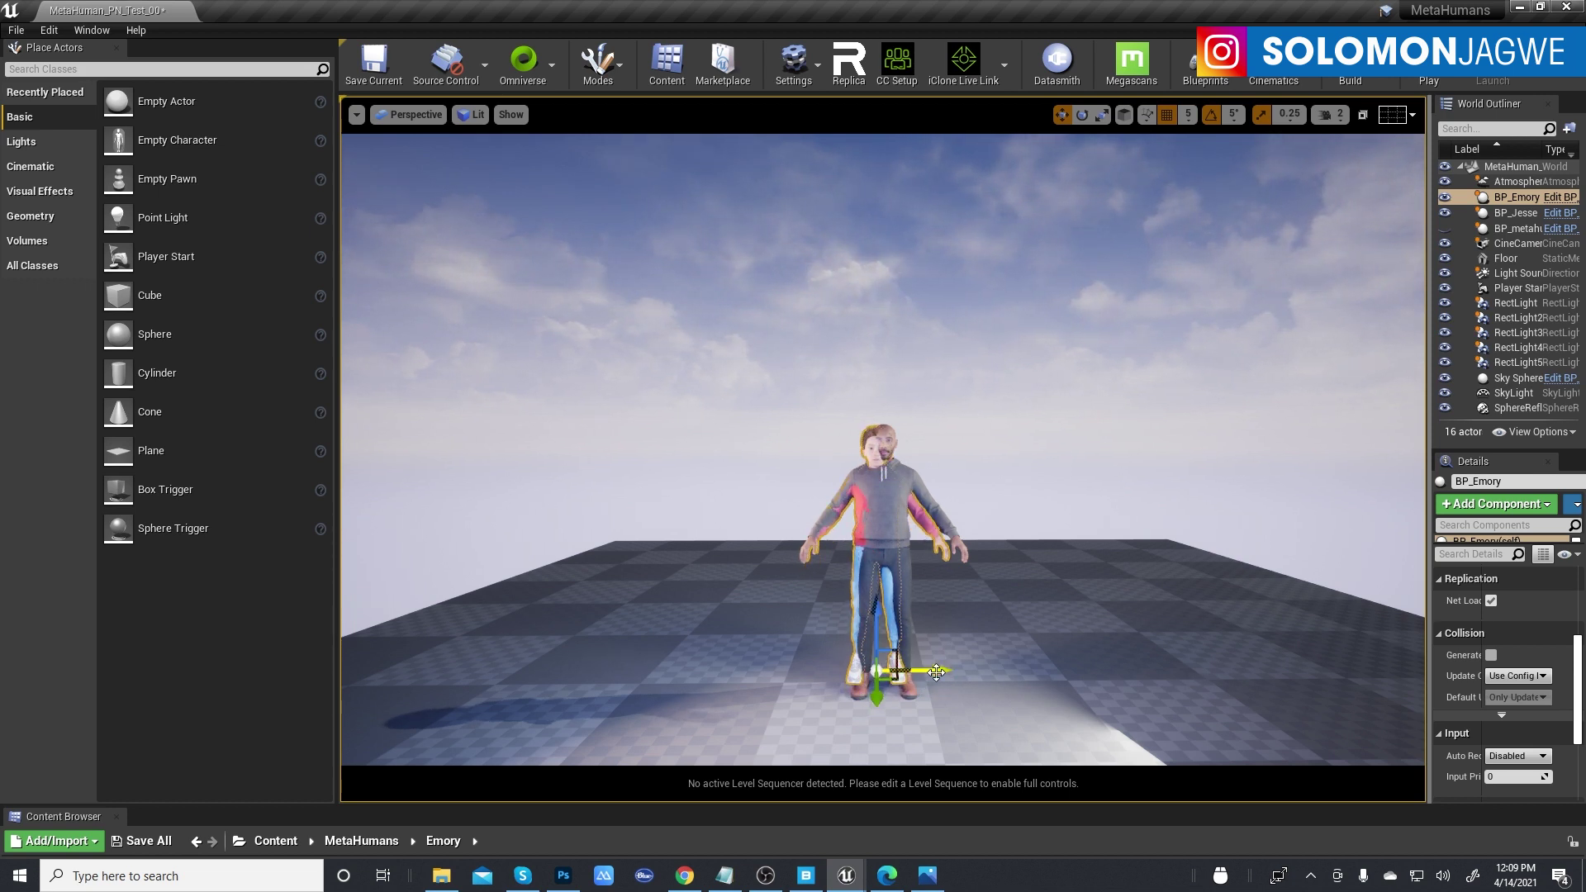
drag(937, 674, 946, 671)
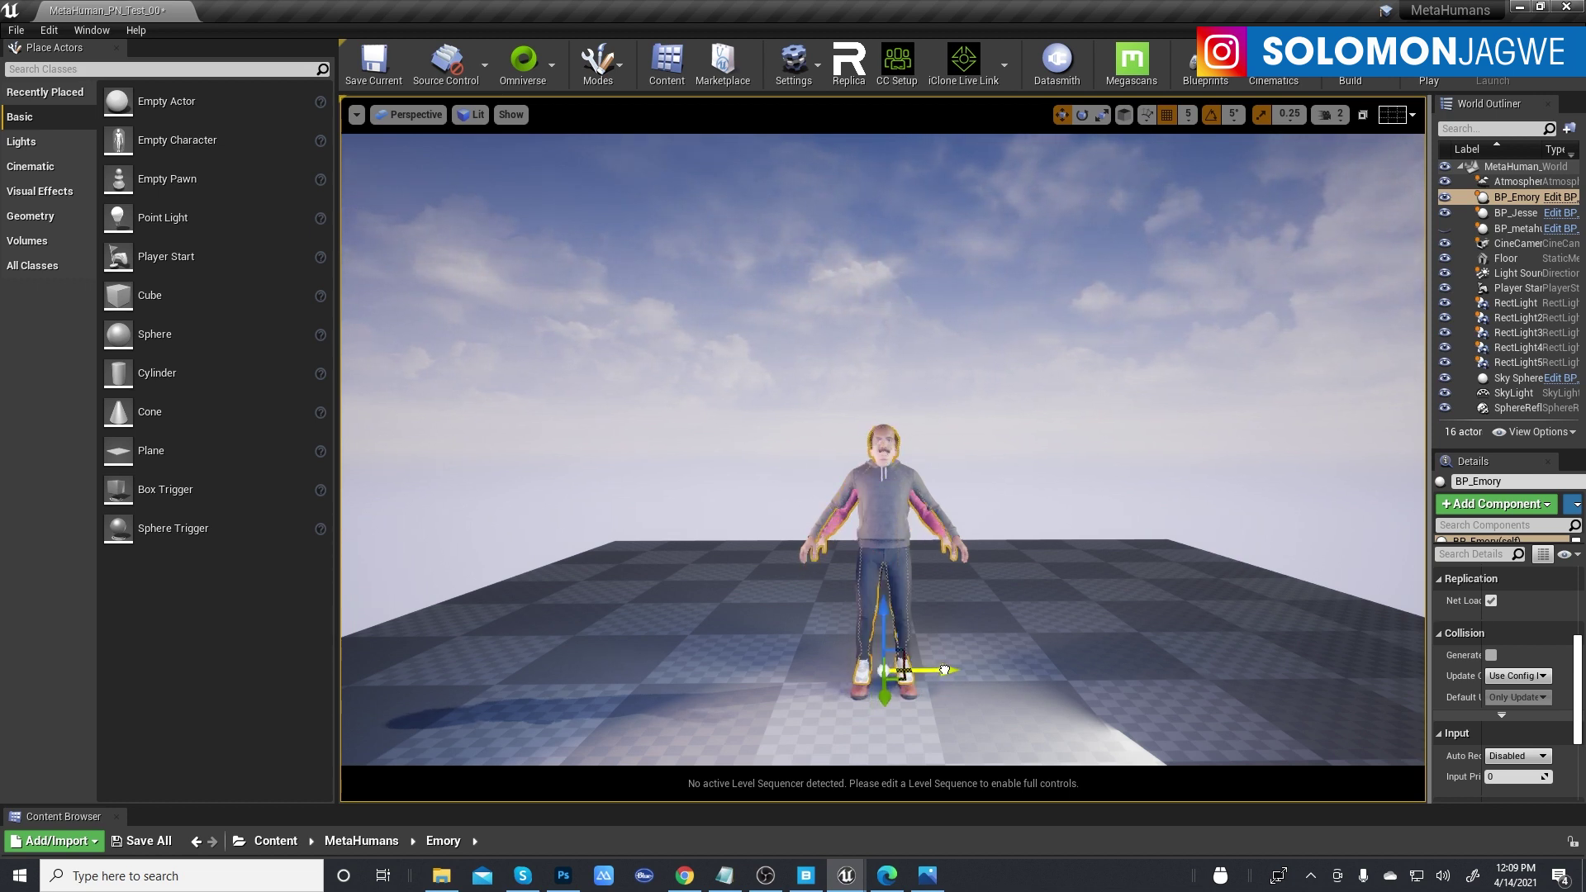
click(1444, 213)
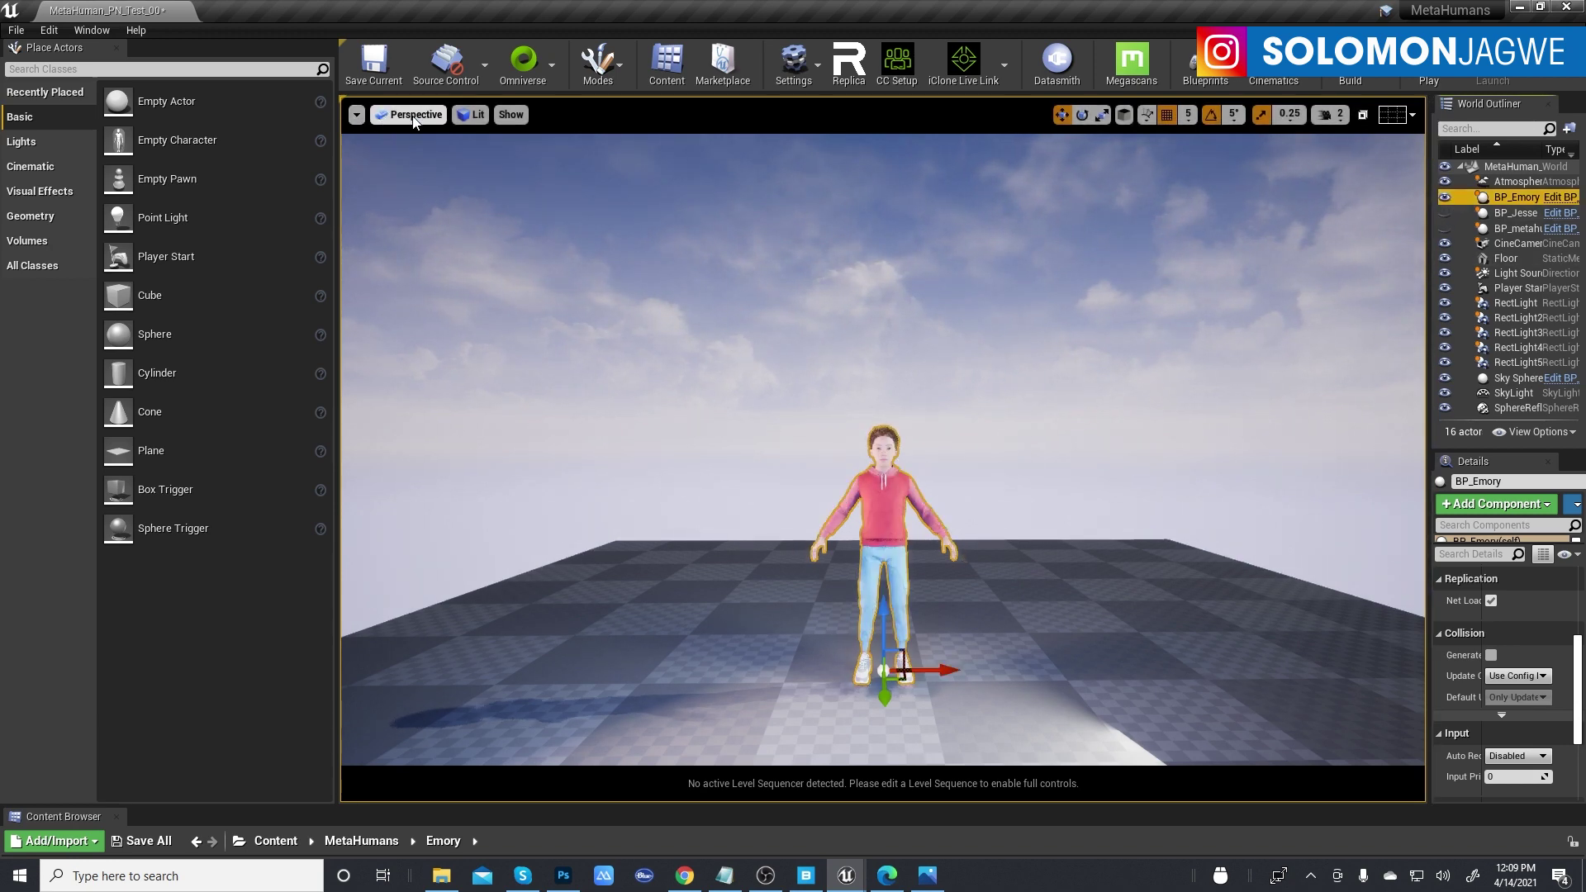
- View through CineCameraActor1, reframe it on Emory's whole face, and deselect Emory by selecting the Sky Sphere
click(382, 113)
click(459, 299)
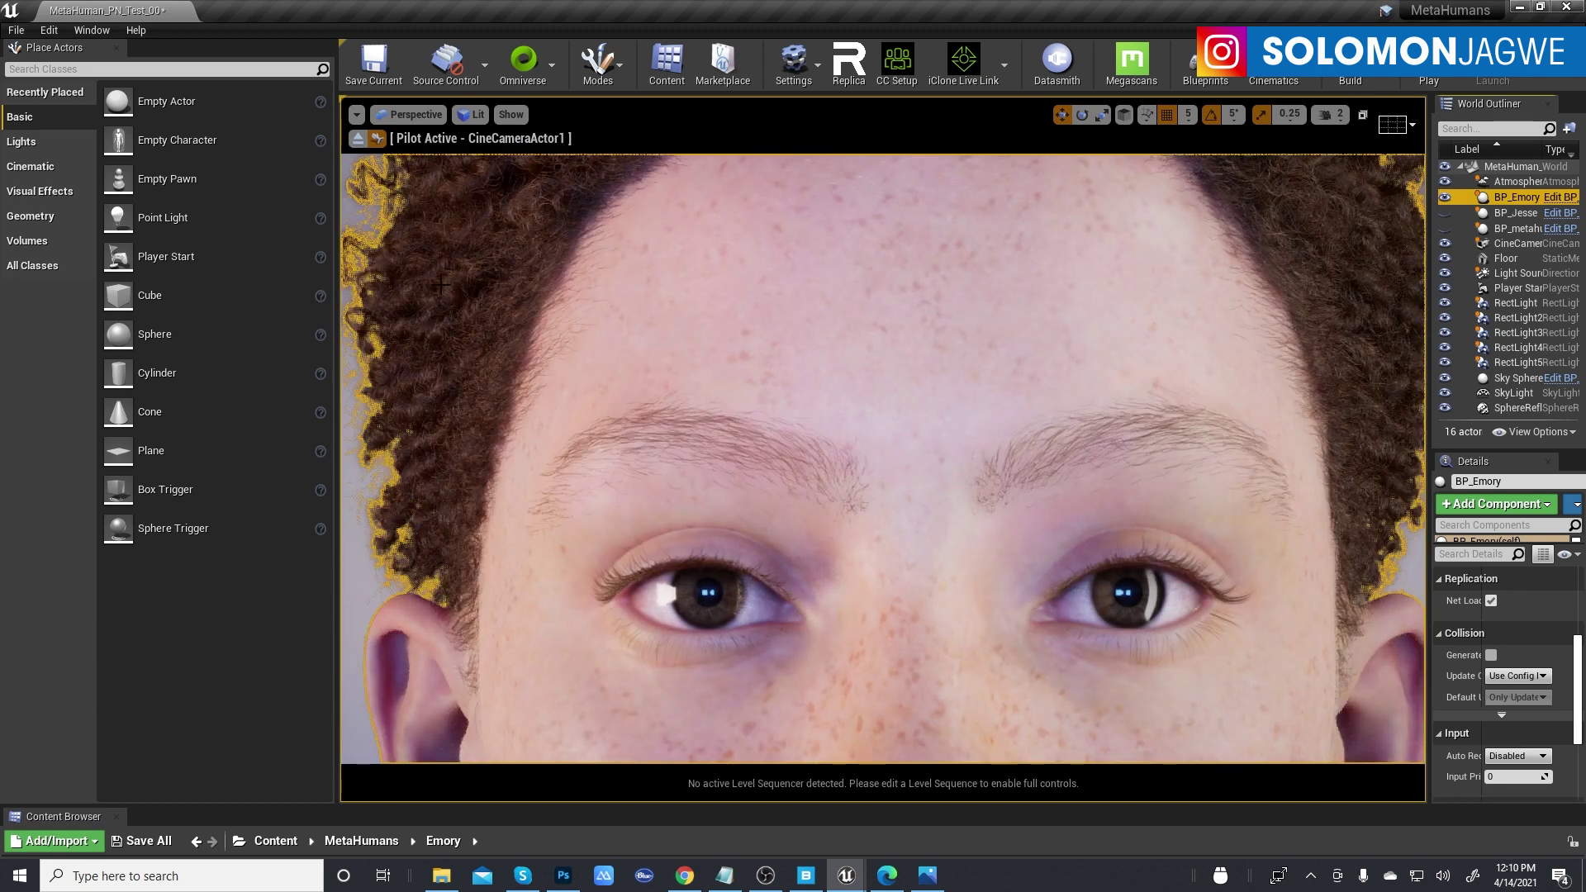
click(925, 387)
right_drag(926, 387, 926, 387)
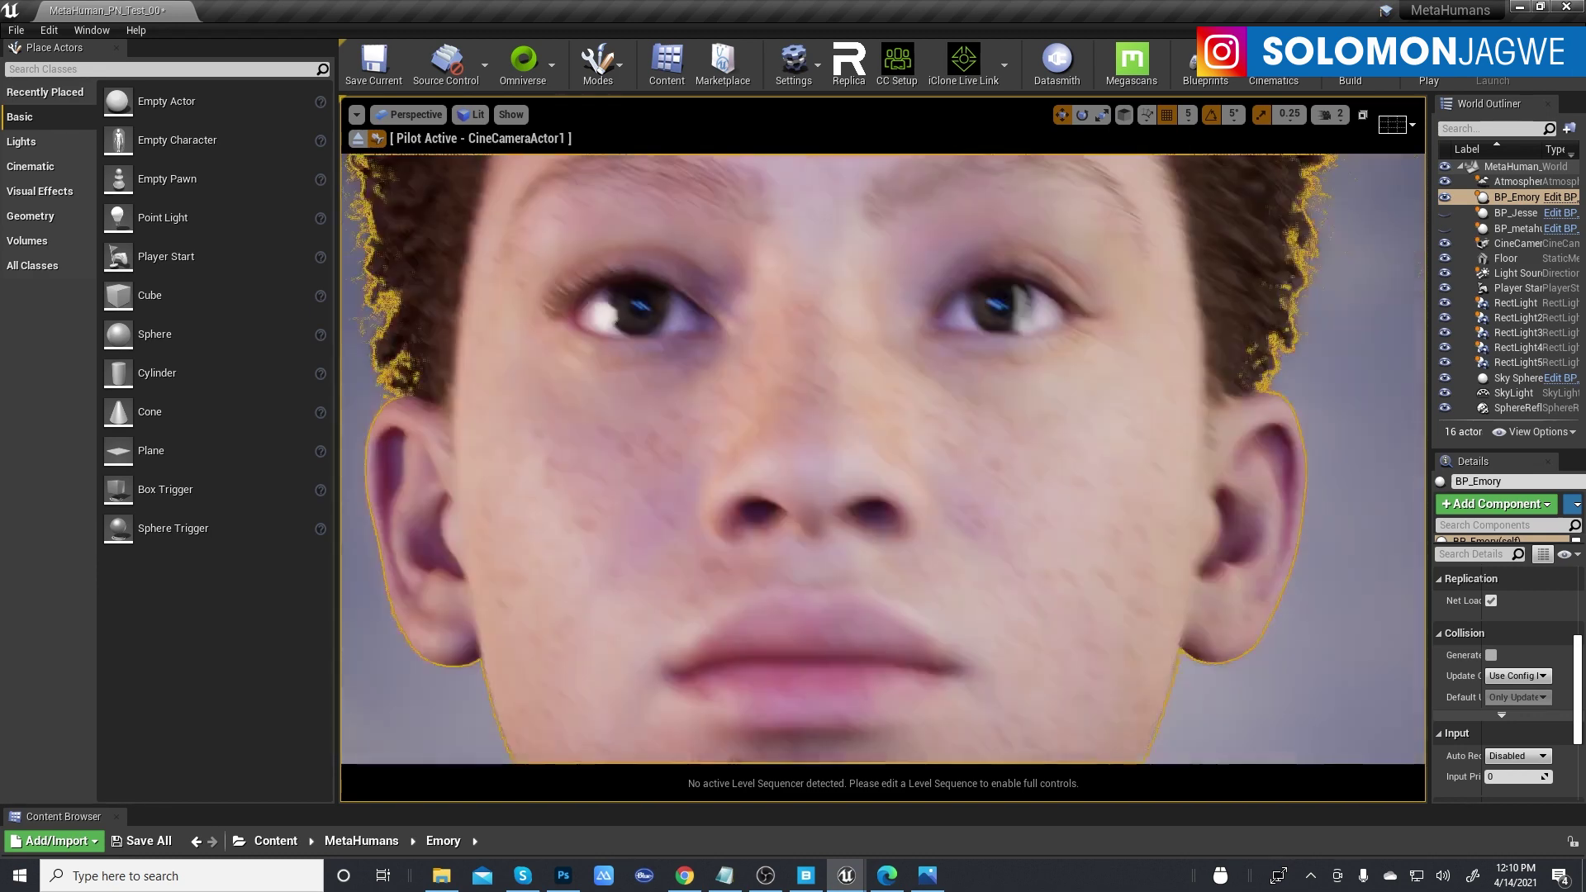
right_drag(895, 515, 895, 515)
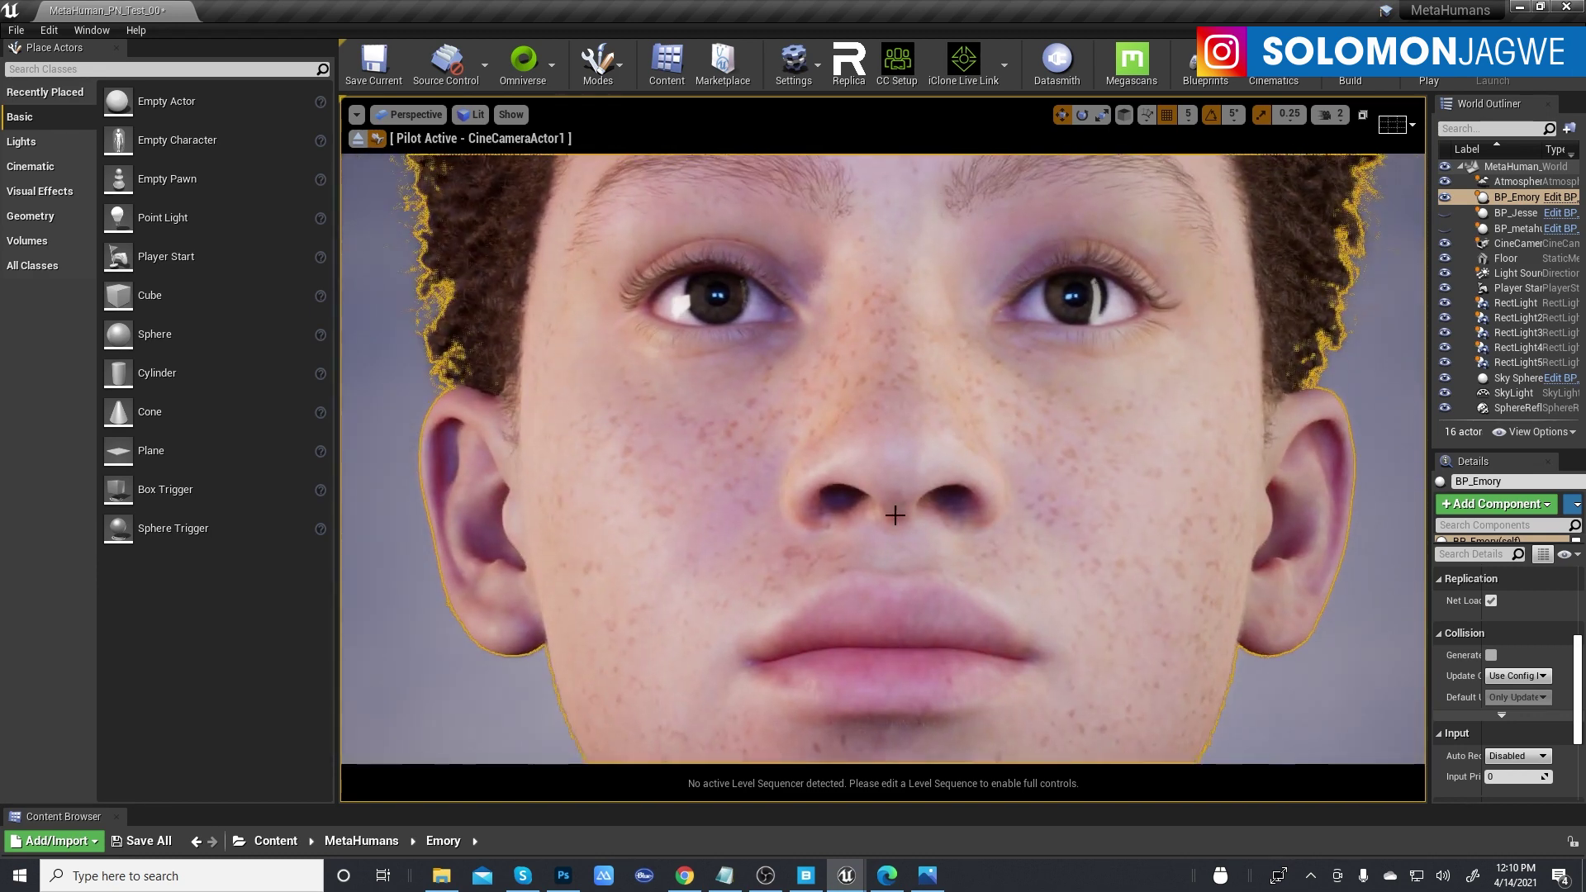
click(1403, 374)
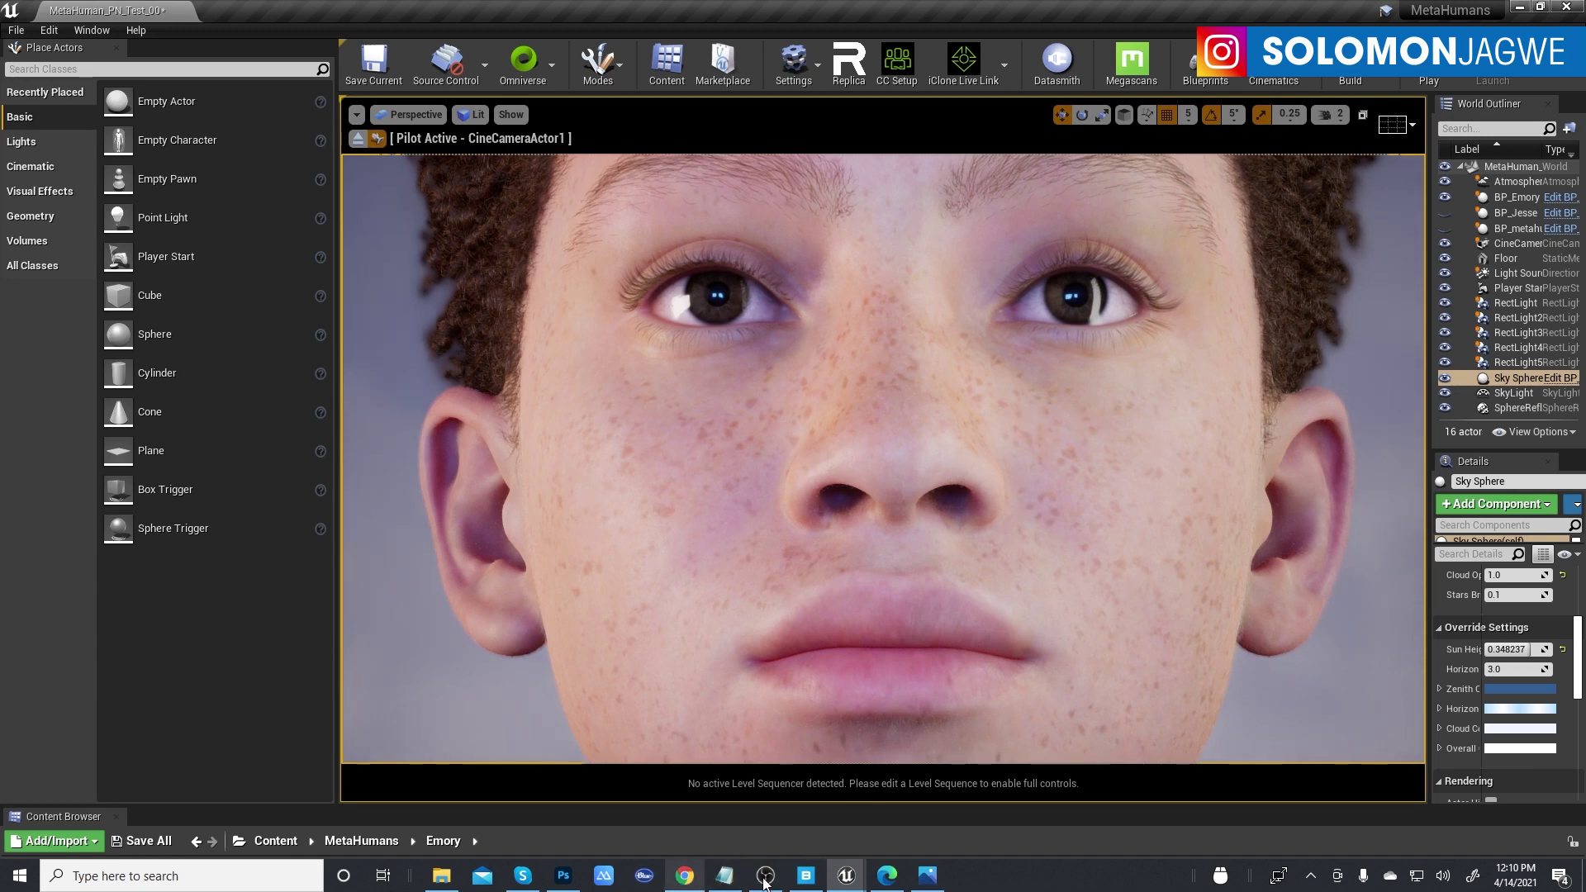
- Switch to the web browser, read the start of the MetaHuman Creator Early Access article, and briefly check the presets in Quixel Bridge
click(888, 876)
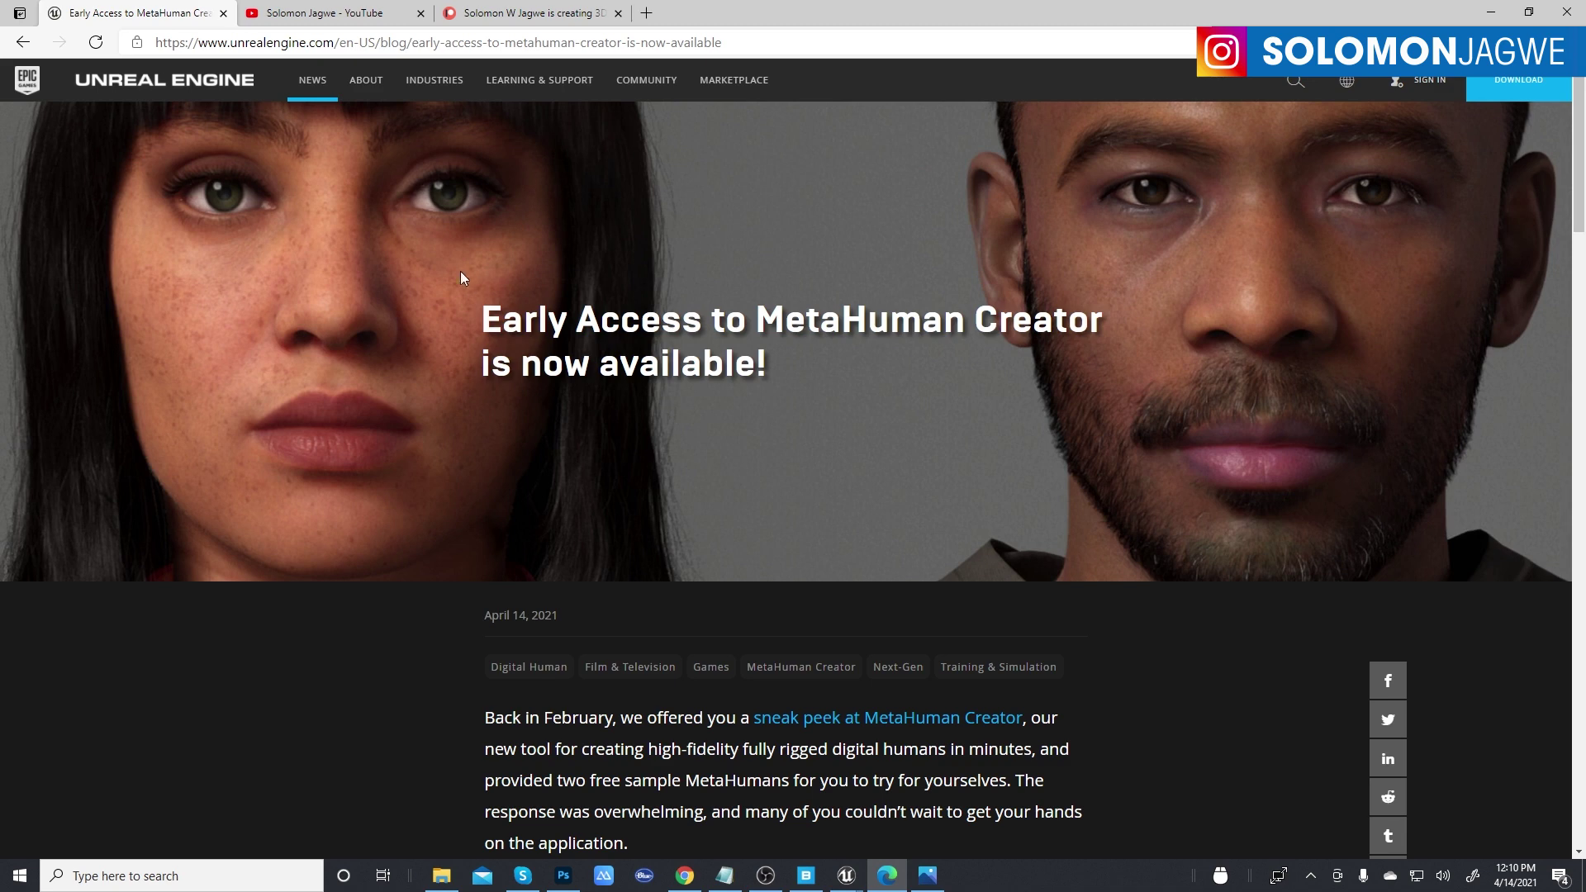
scroll(661, 314, down, 4)
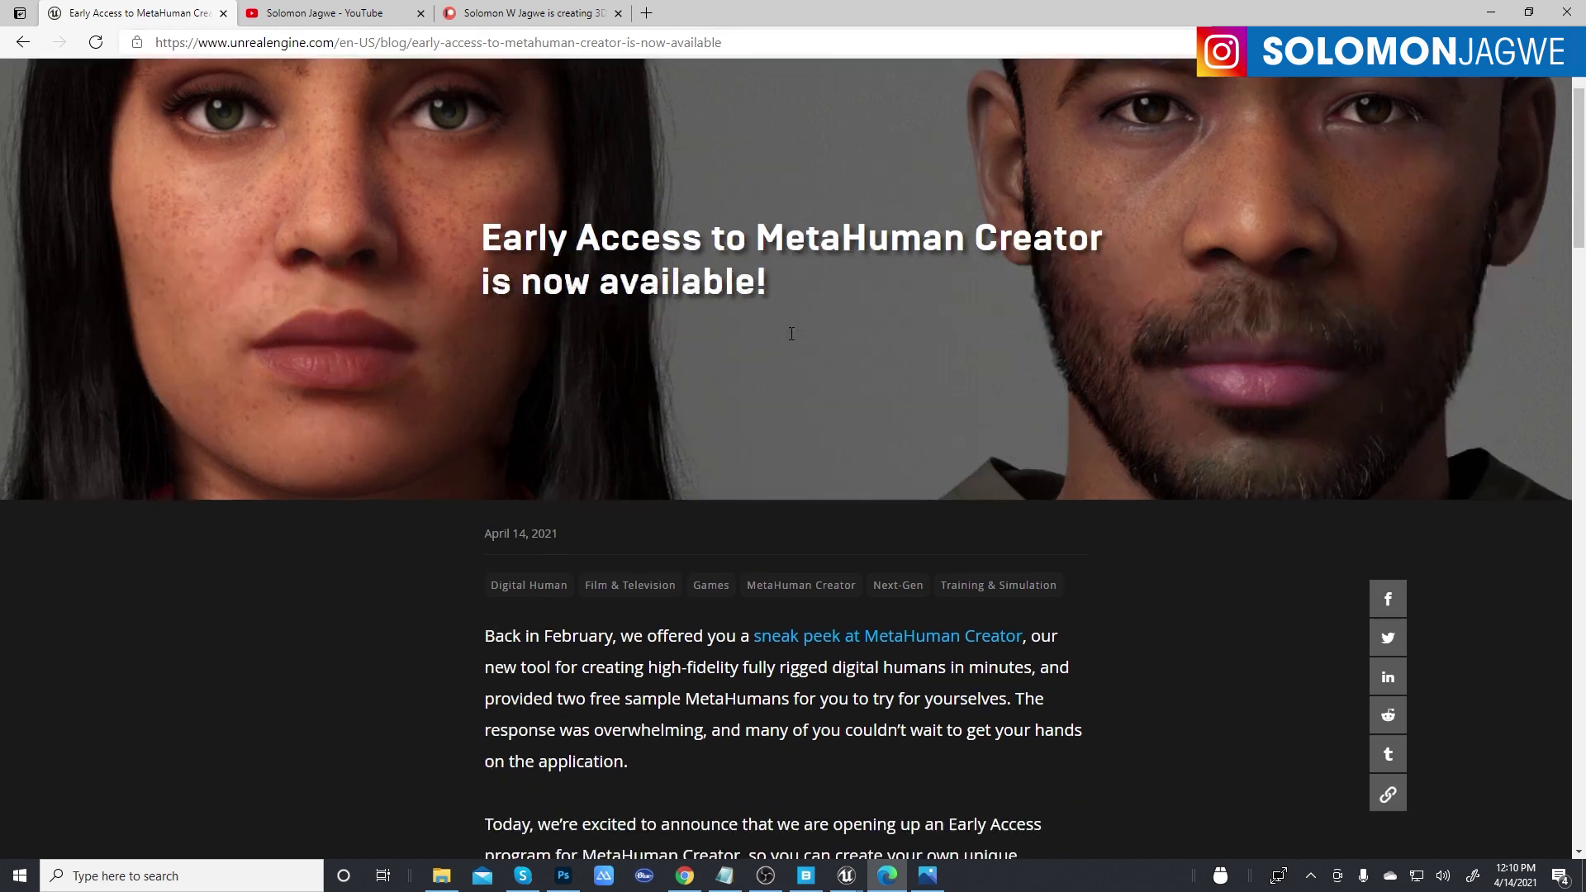
scroll(839, 318, down, 5)
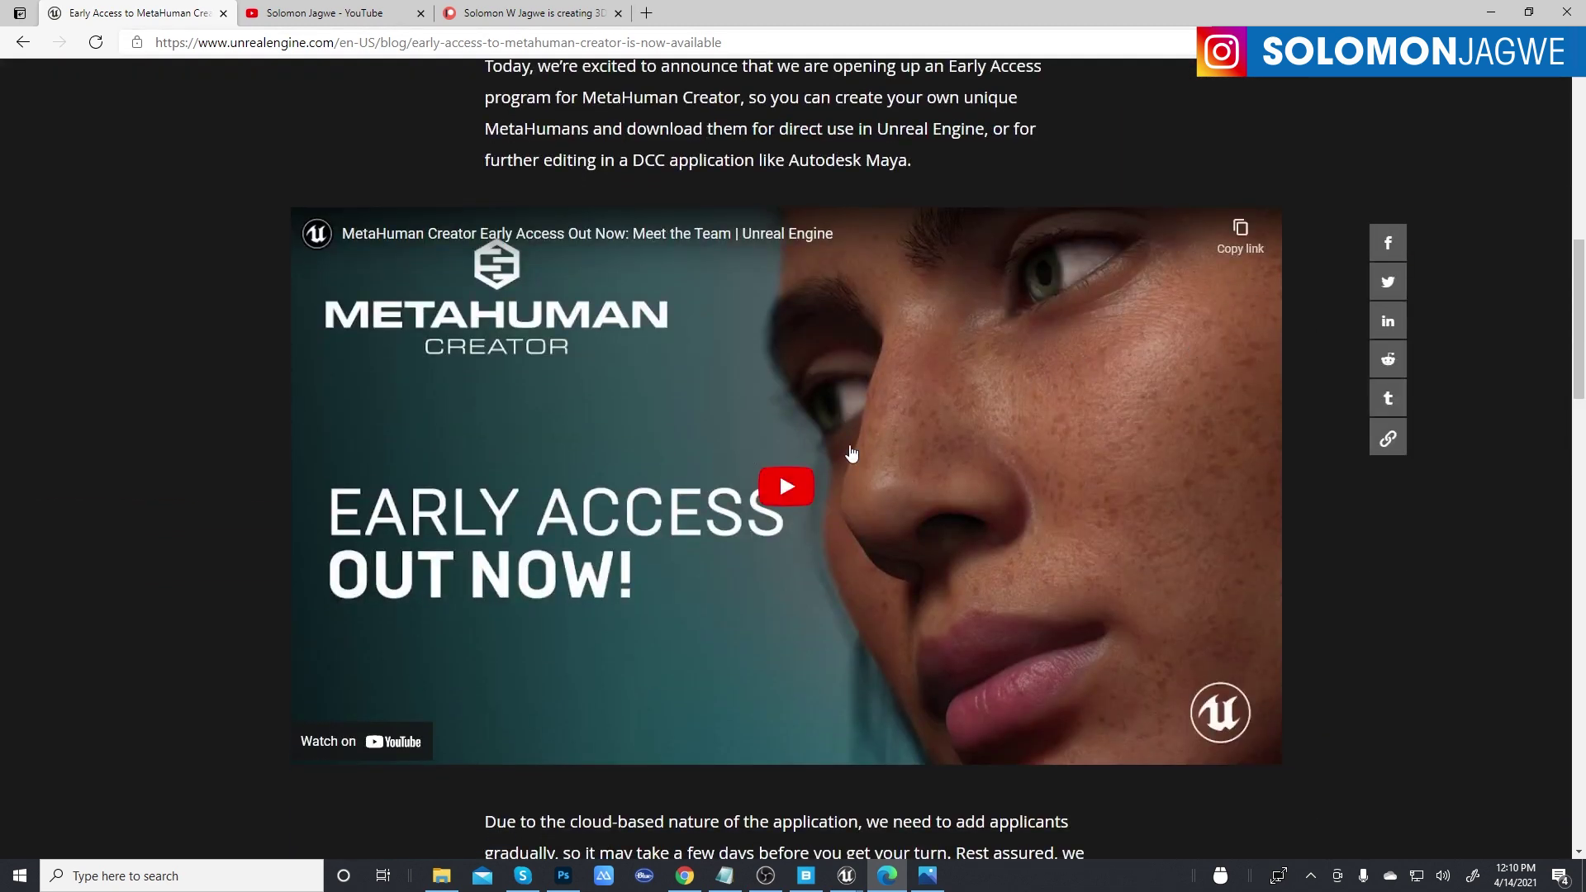
scroll(914, 411, down, 4)
scroll(915, 380, up, 7)
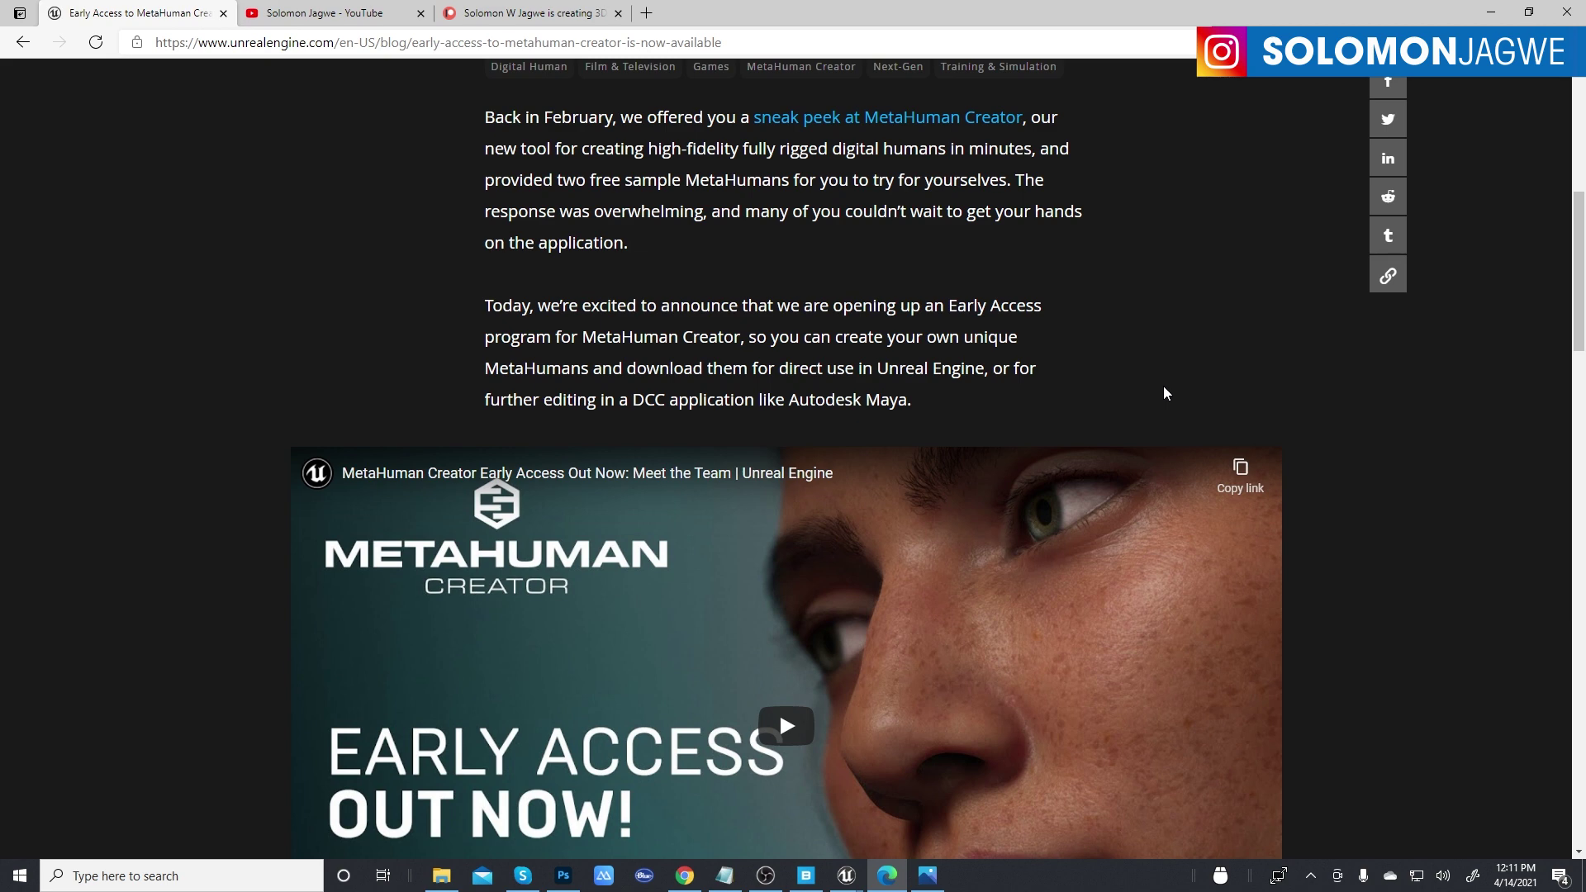
scroll(1239, 395, down, 3)
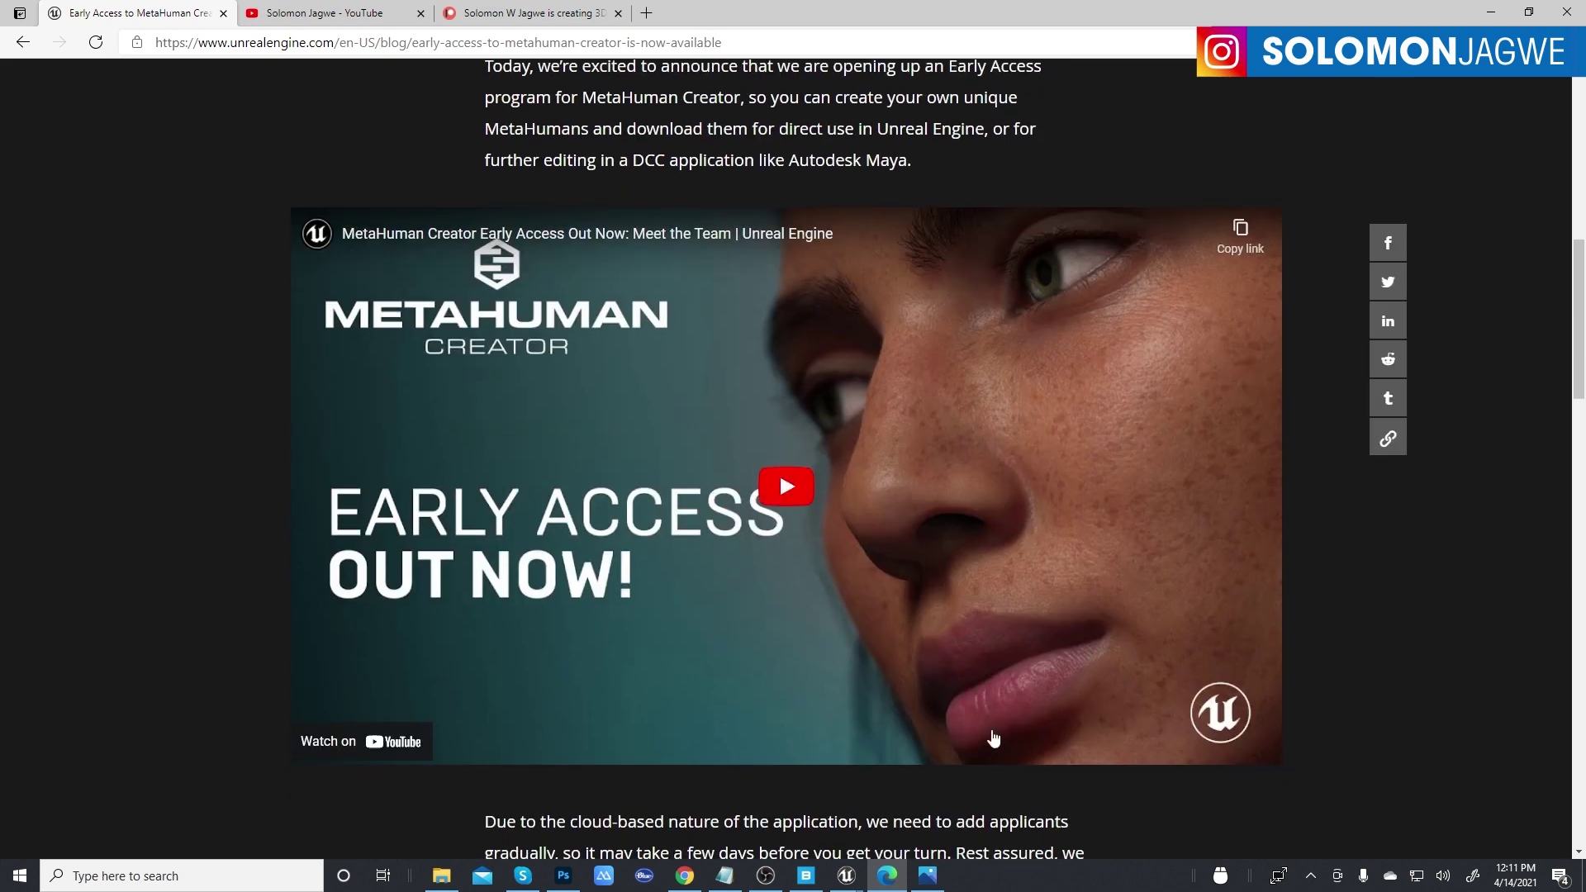
click(808, 878)
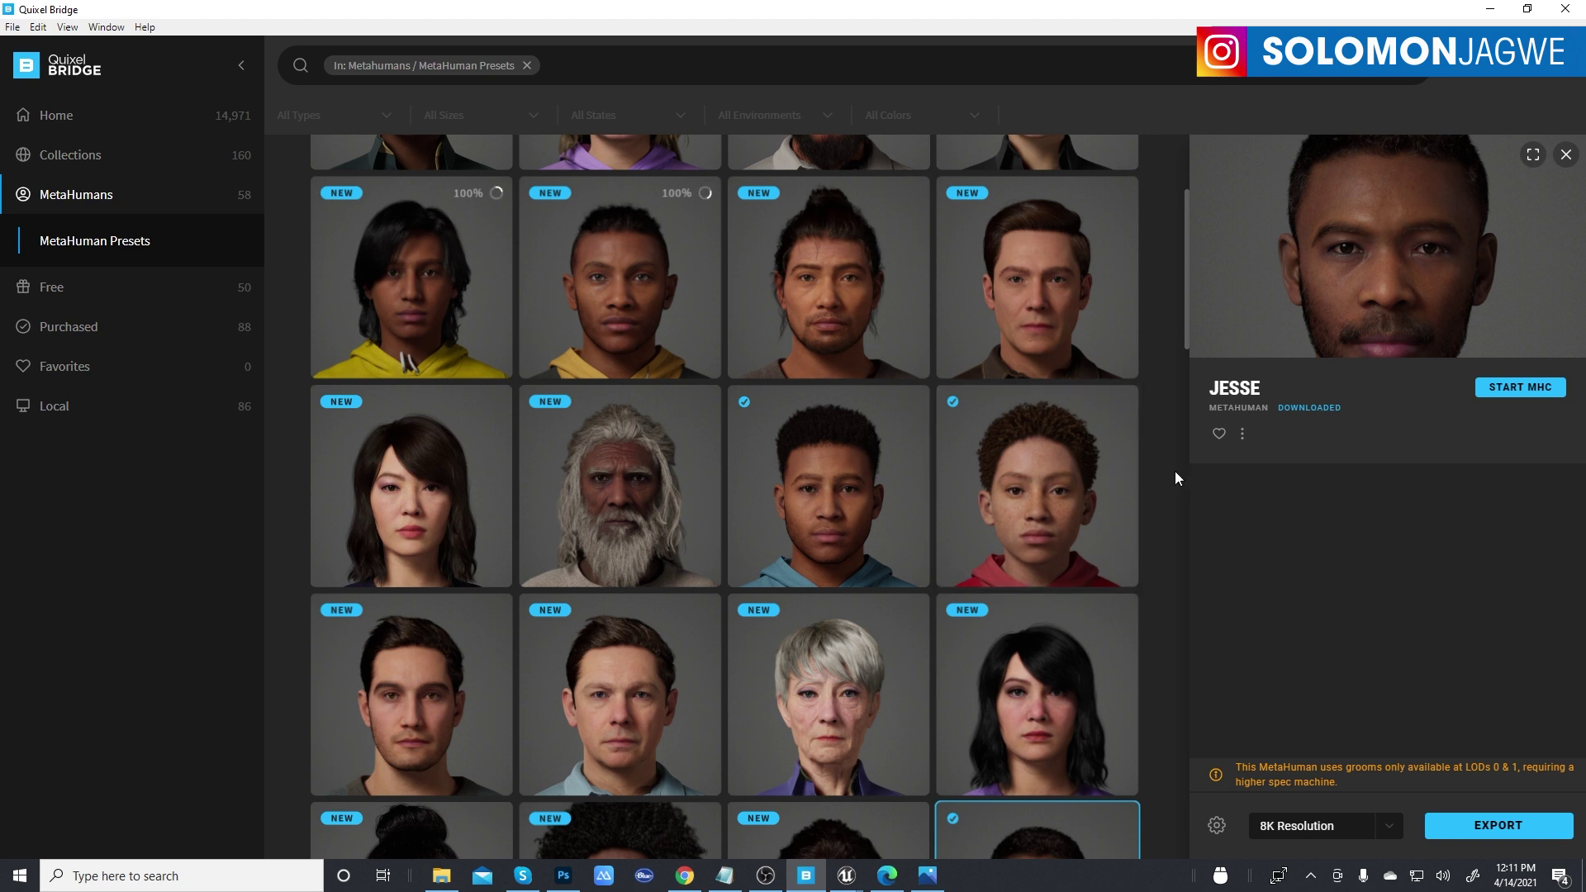
click(1492, 10)
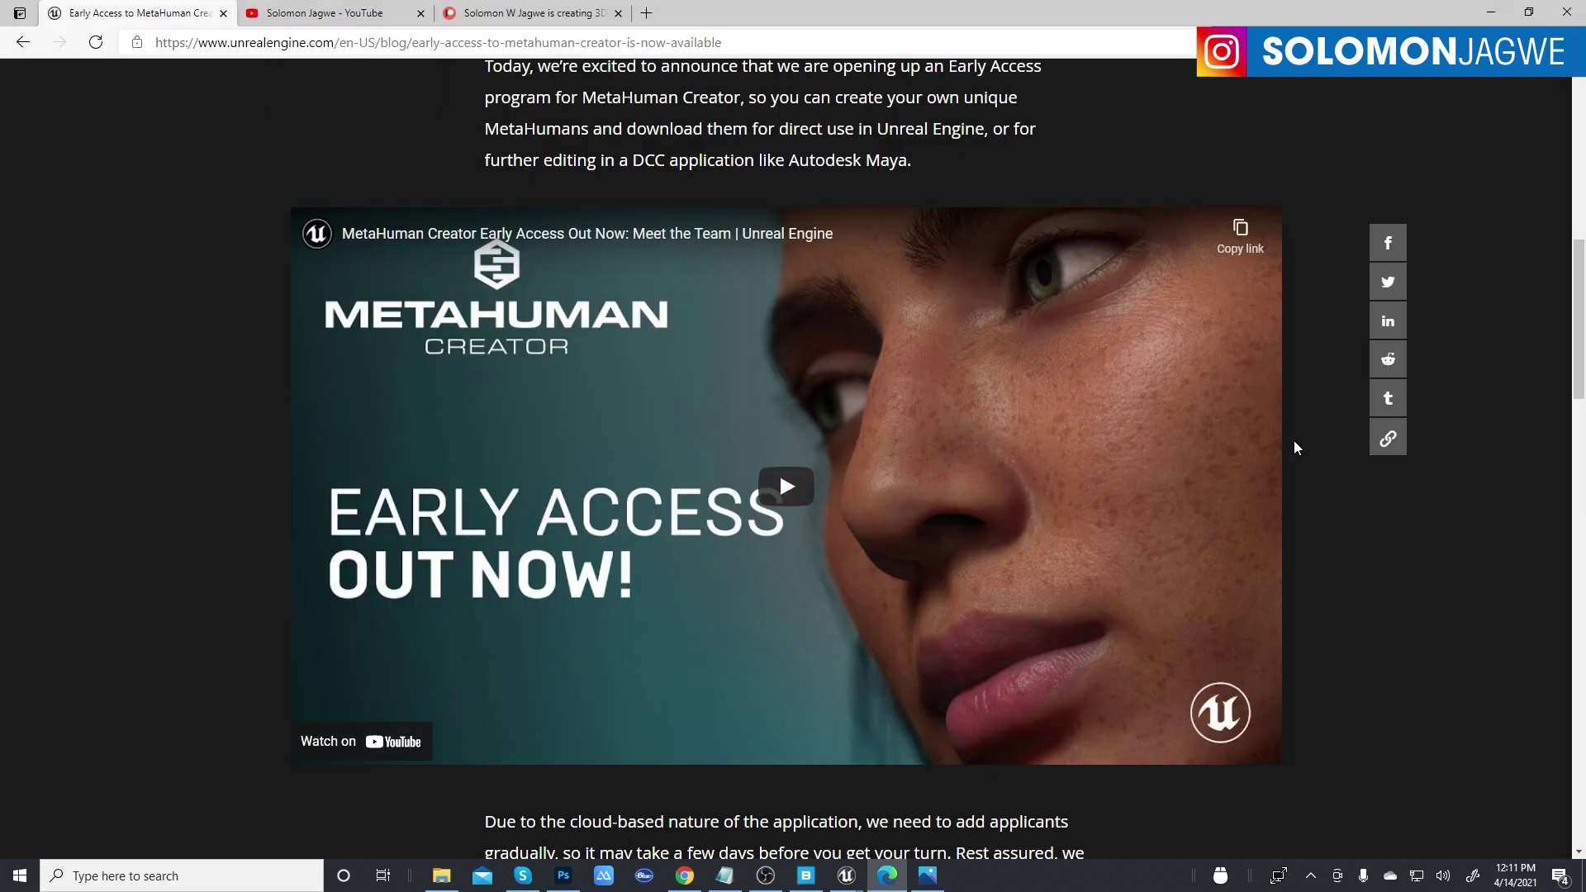
- Read the rest of the article about the ready-made MetaHumans and registering for the Early Access program
scroll(1304, 441, down, 5)
scroll(1307, 438, down, 3)
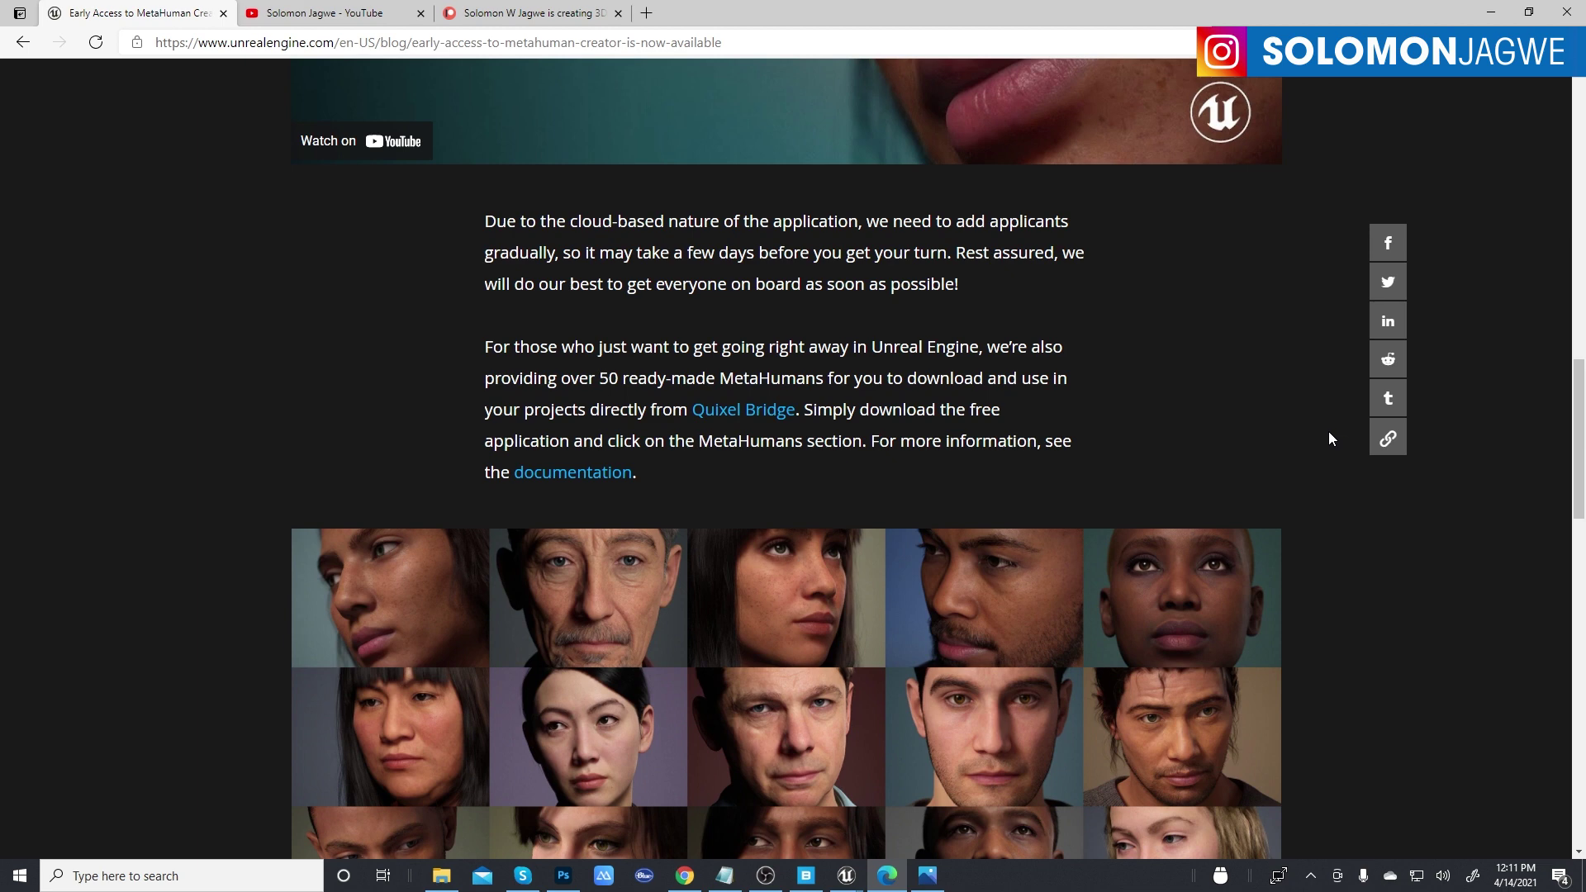
scroll(1349, 380, down, 4)
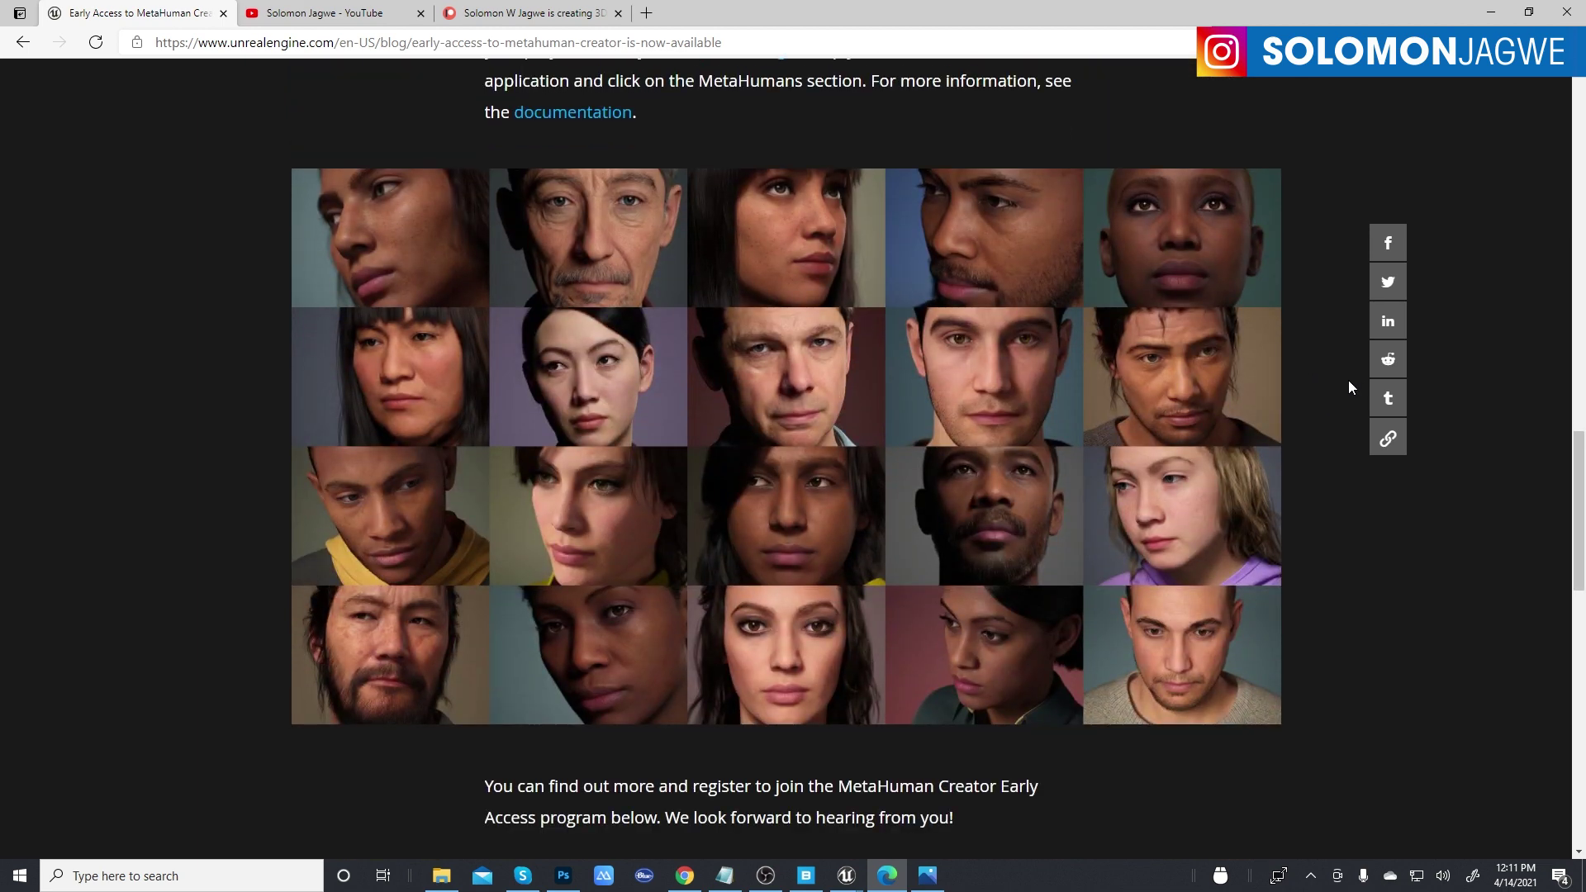
scroll(1349, 382, down, 3)
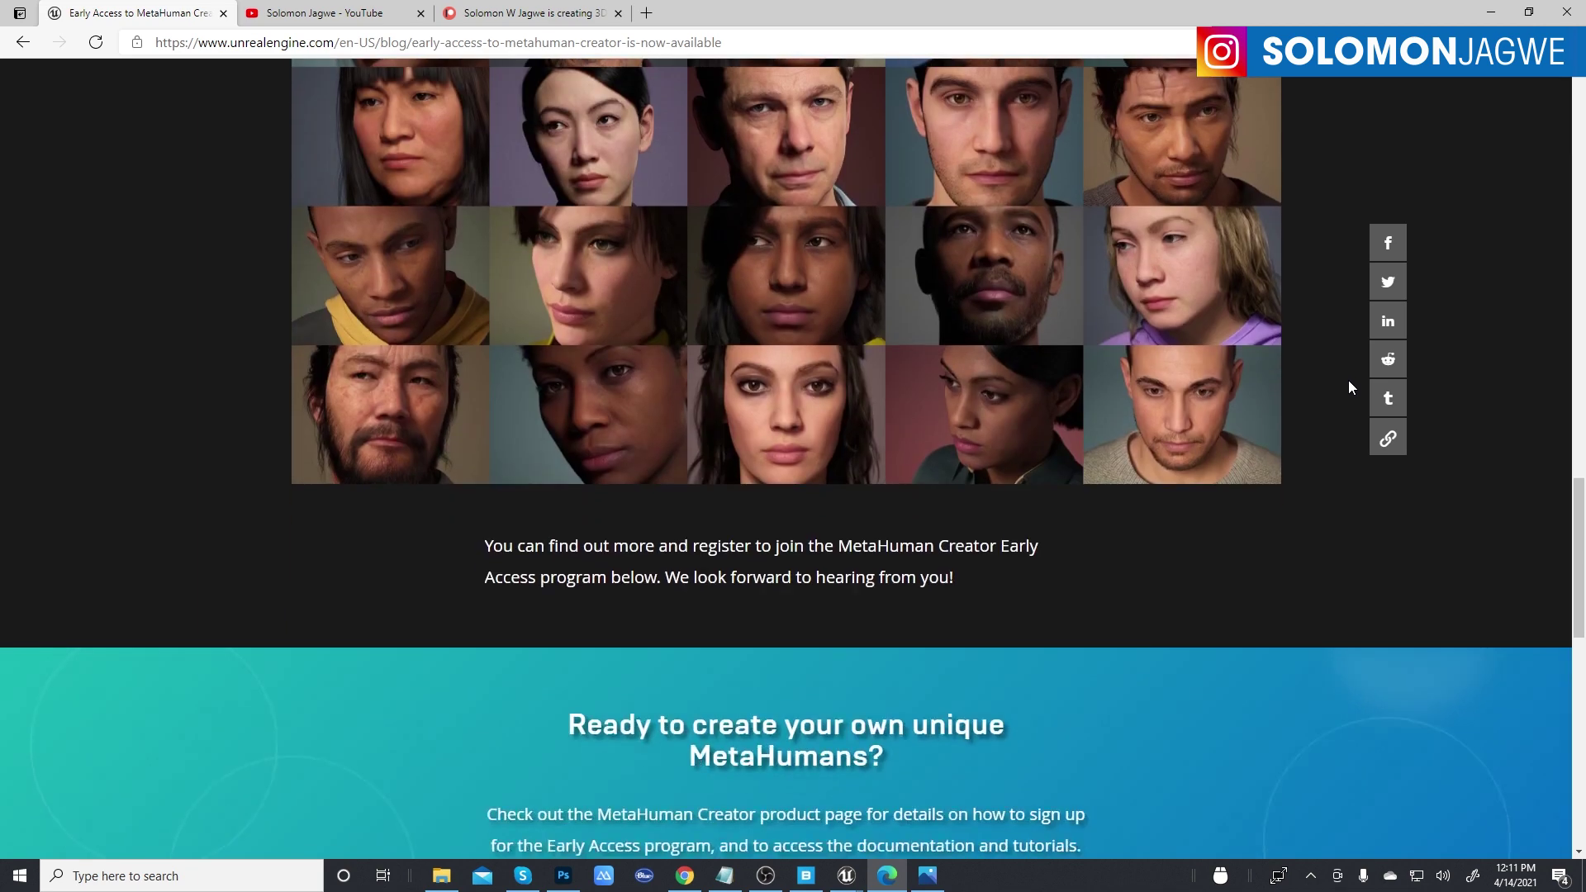
scroll(1348, 383, up, 3)
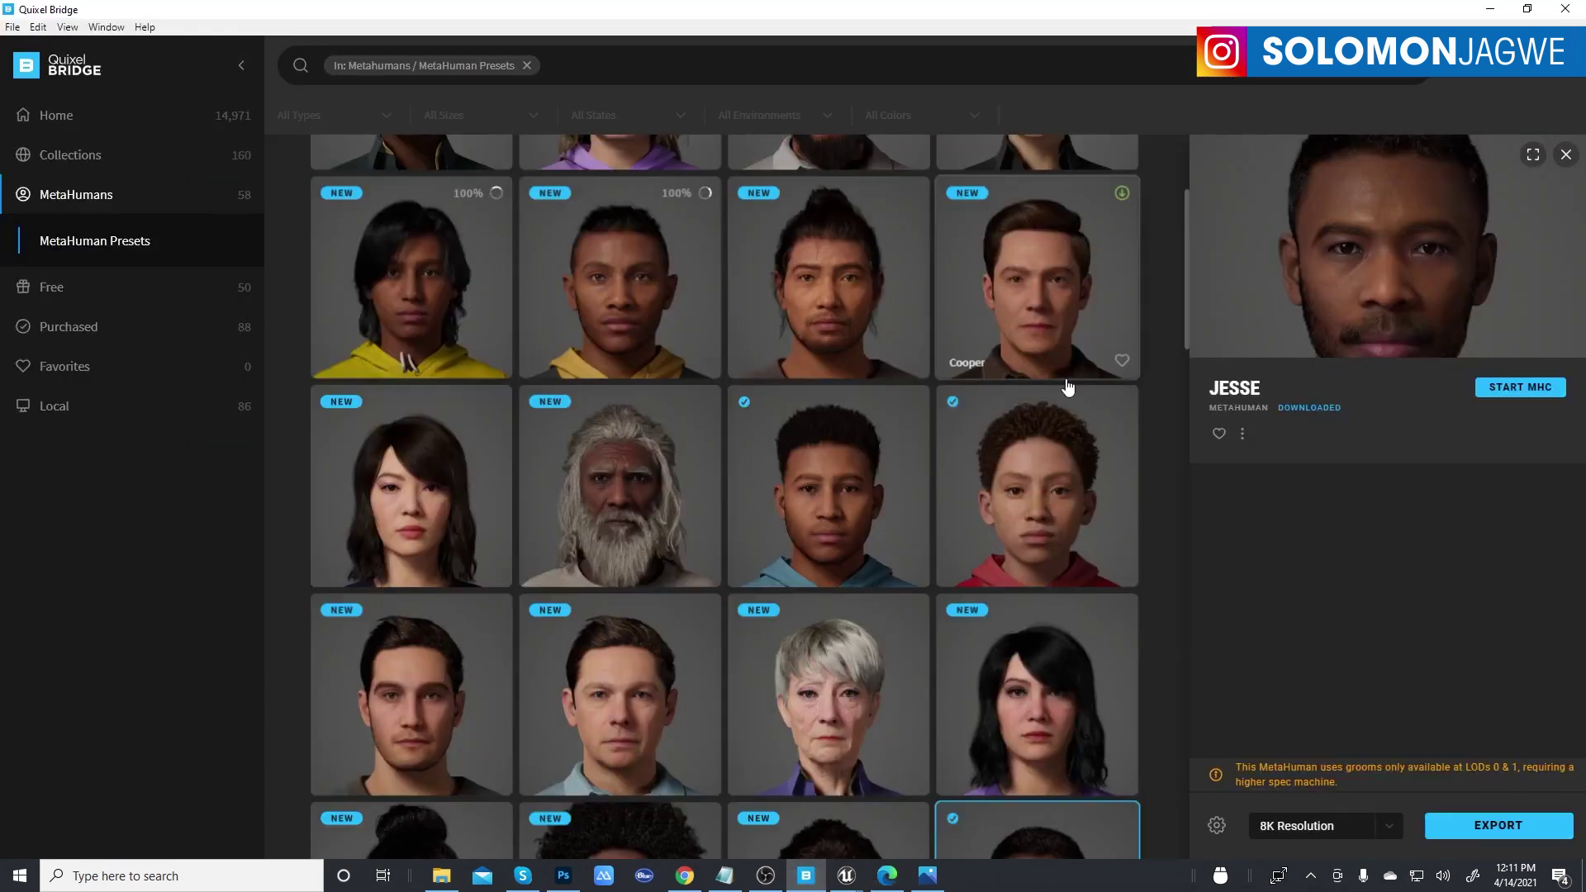
- Browse the MetaHuman Presets in Quixel Bridge, down to the characters below Jesse
scroll(1068, 388, down, 2)
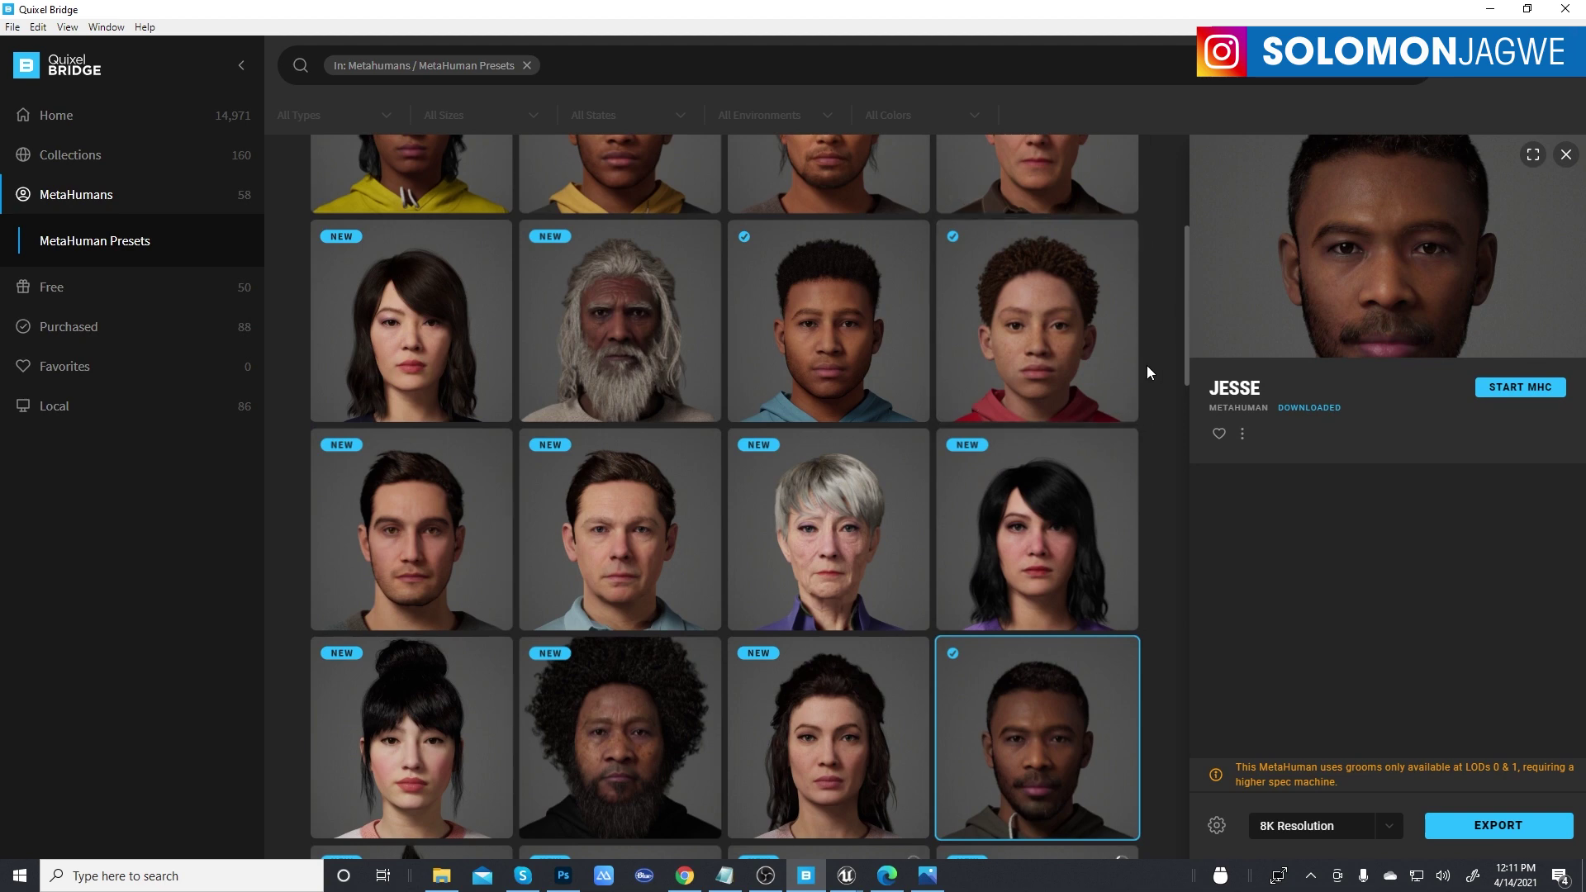
scroll(1115, 404, down, 3)
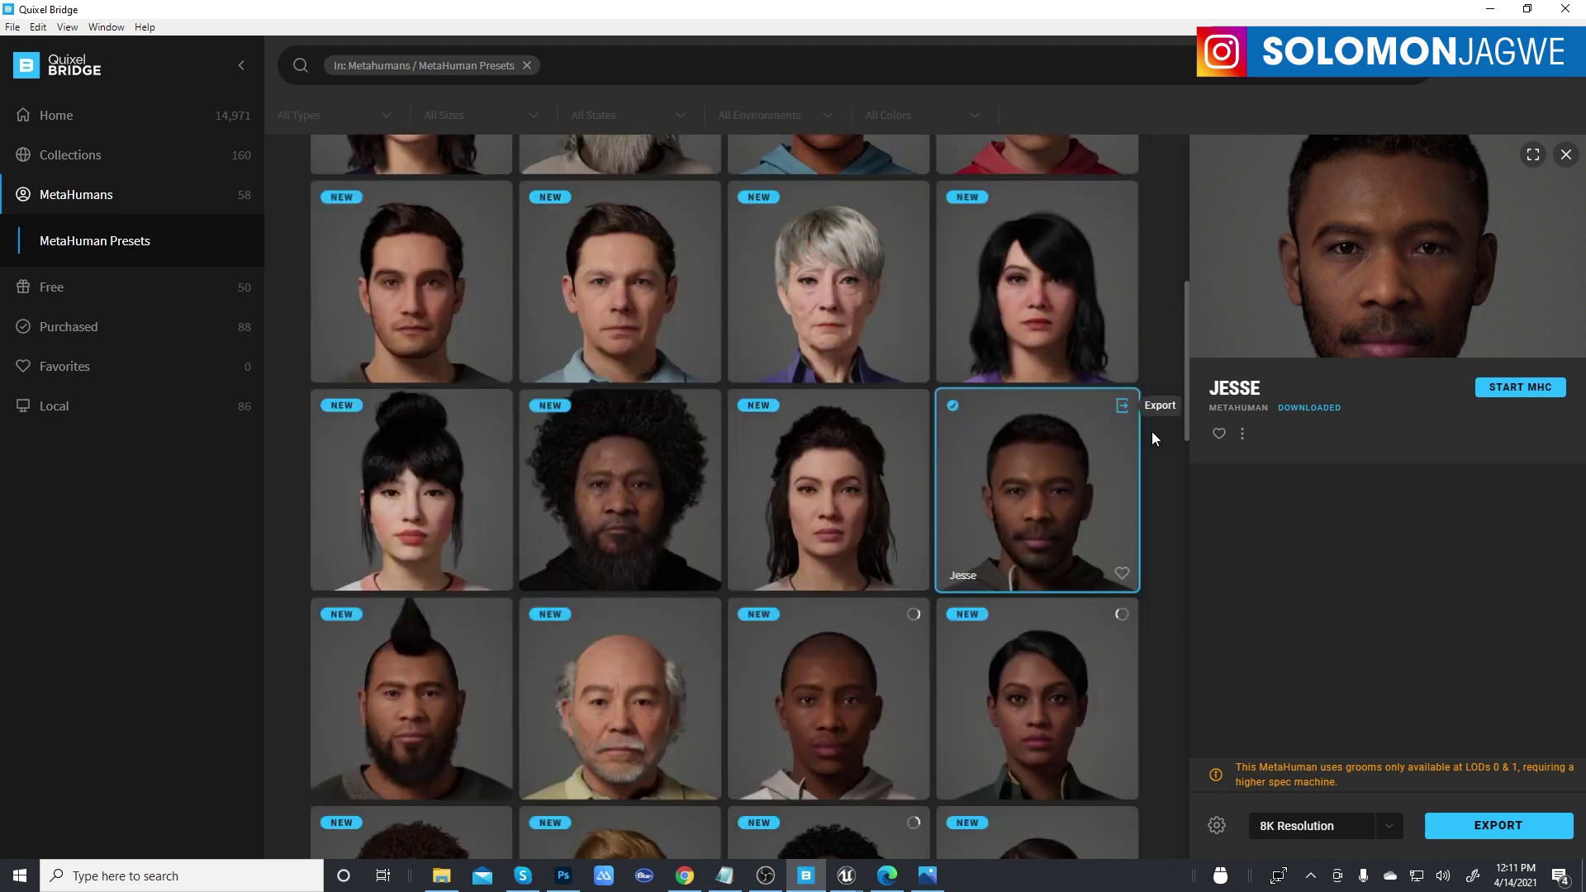
scroll(1164, 413, down, 2)
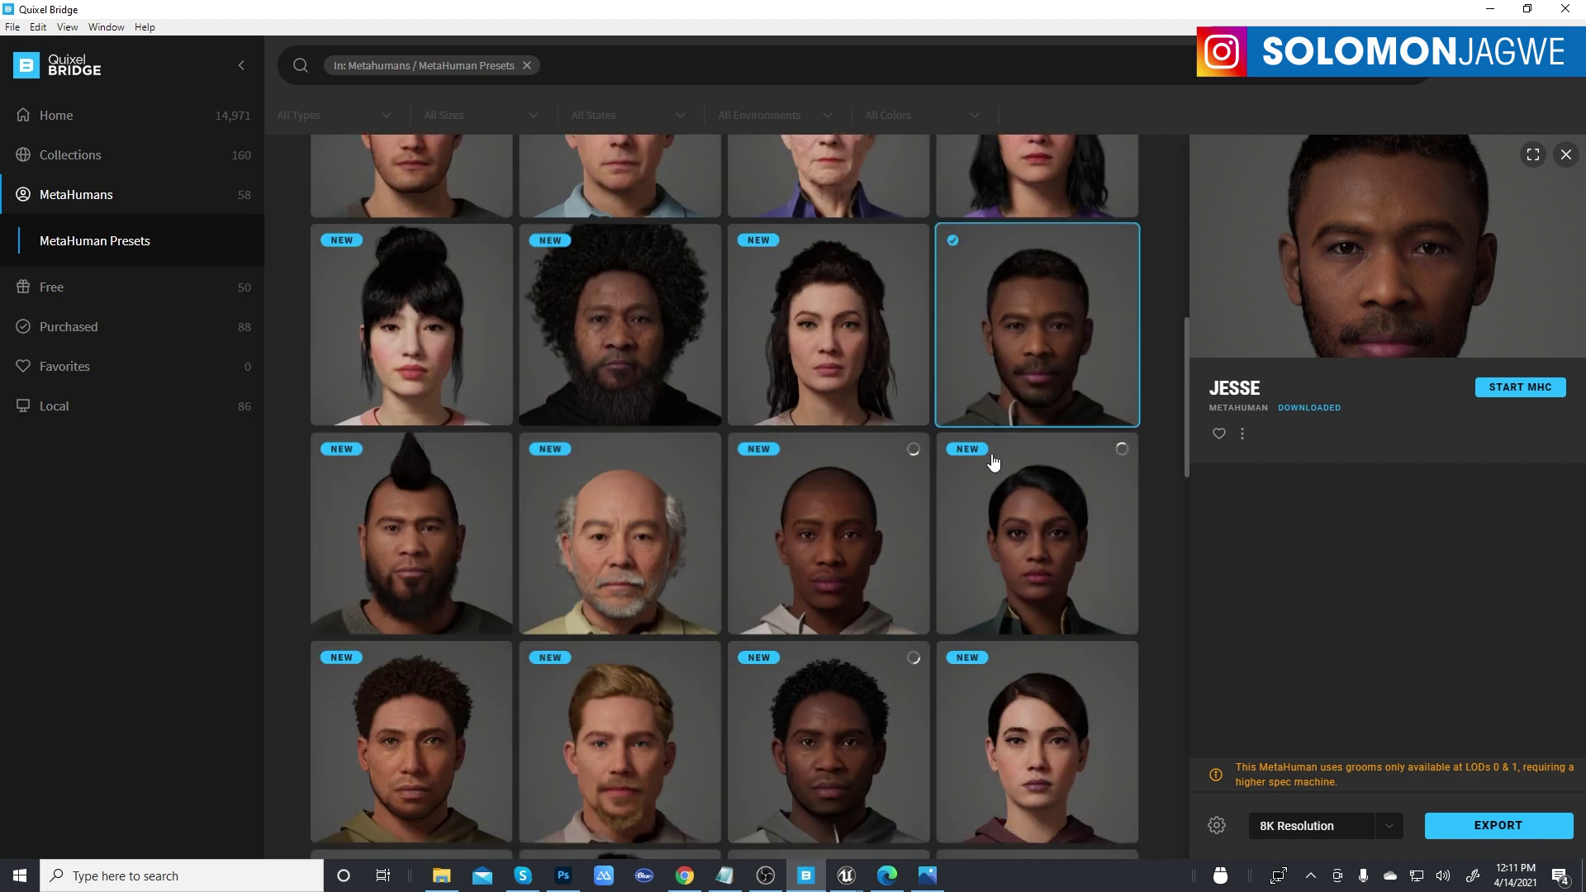
scroll(645, 514, down, 2)
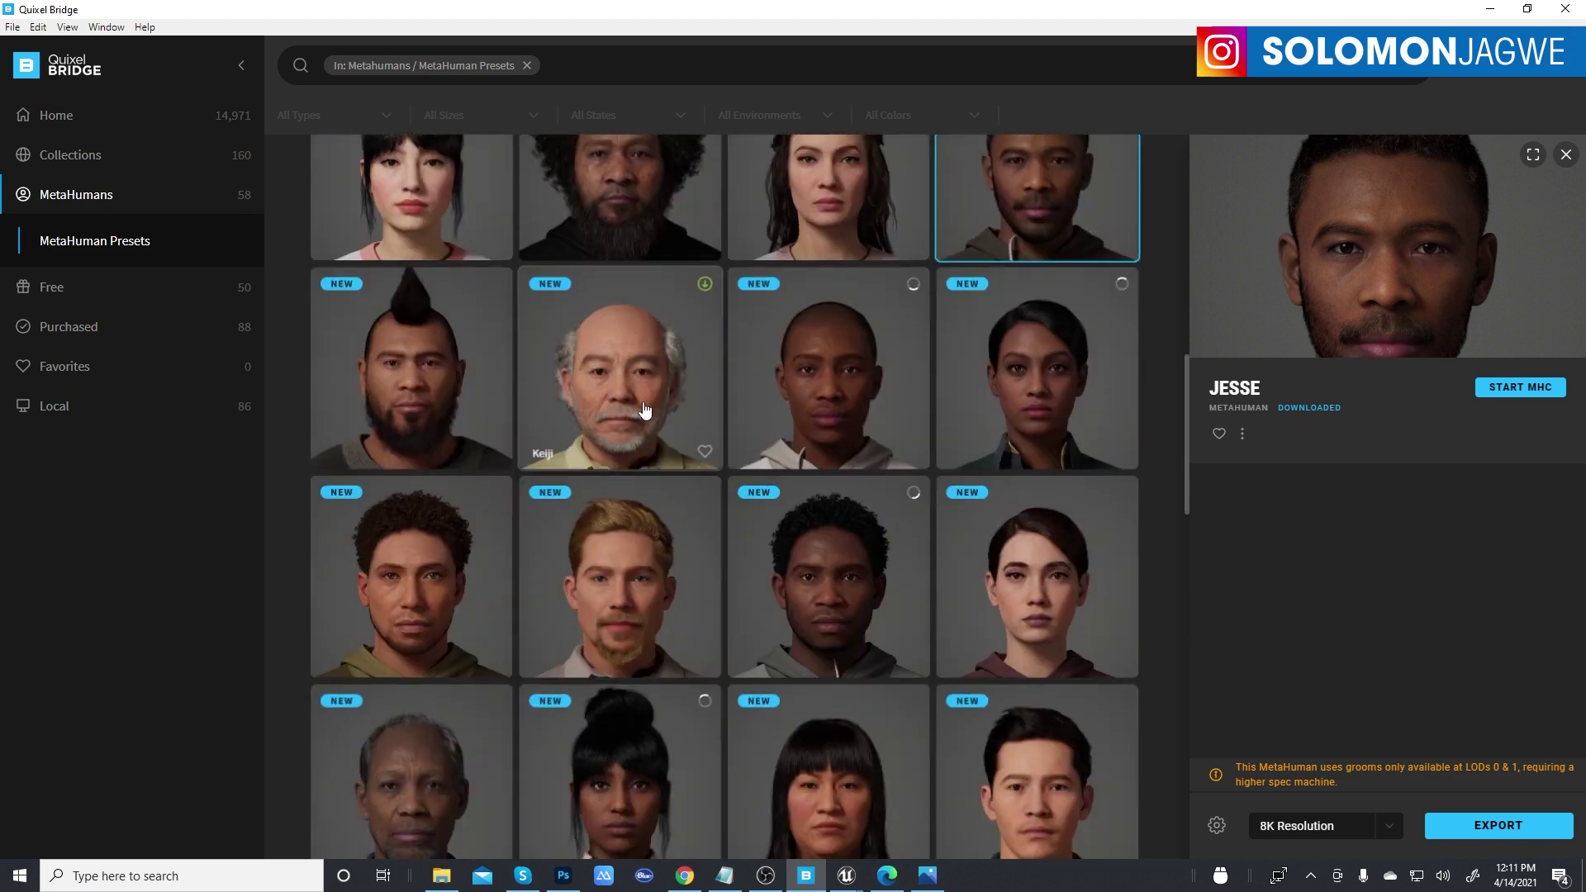